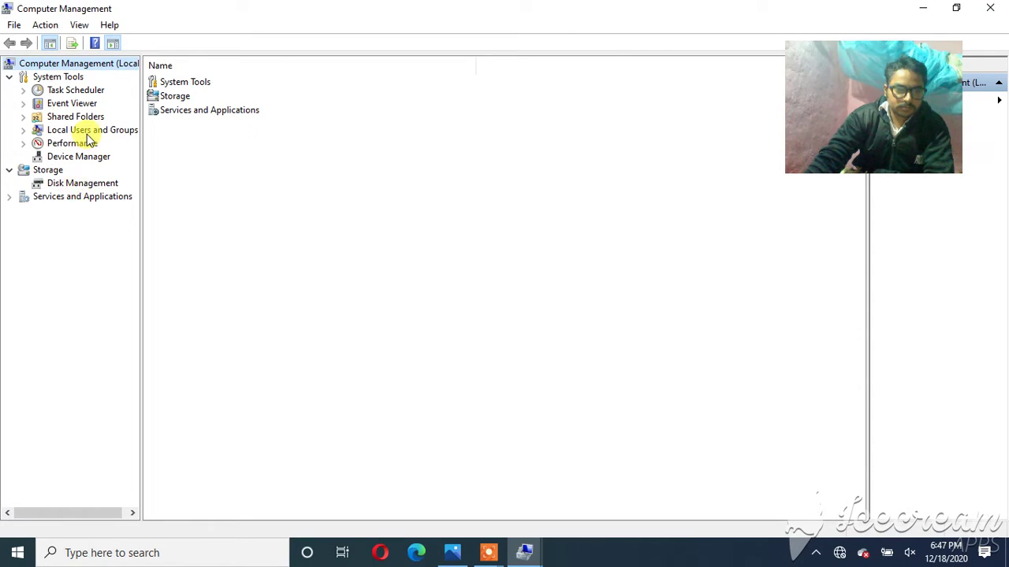
Open the Services list under Services and Applications.
click(206, 115)
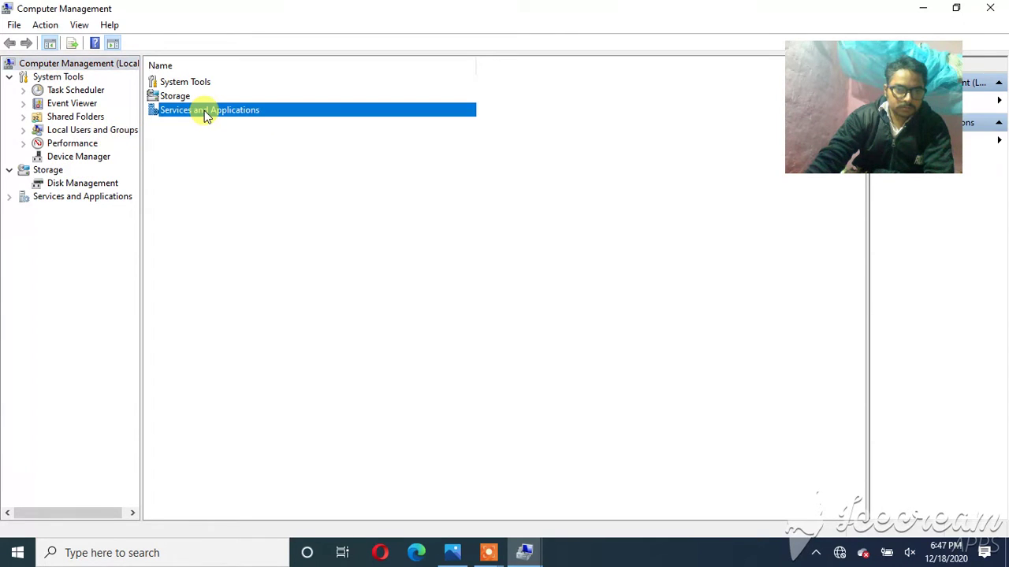
double_click(204, 110)
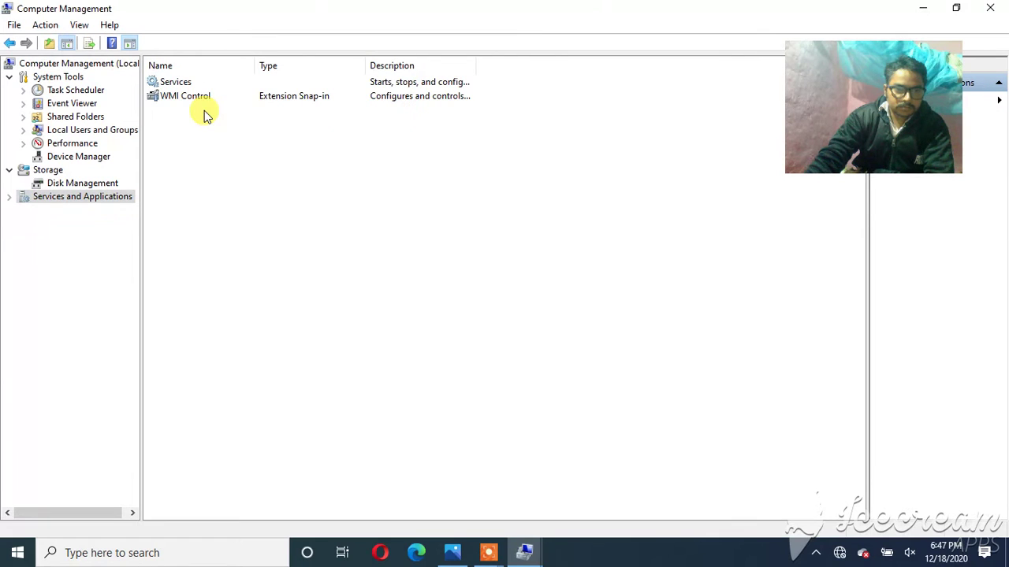
double_click(186, 82)
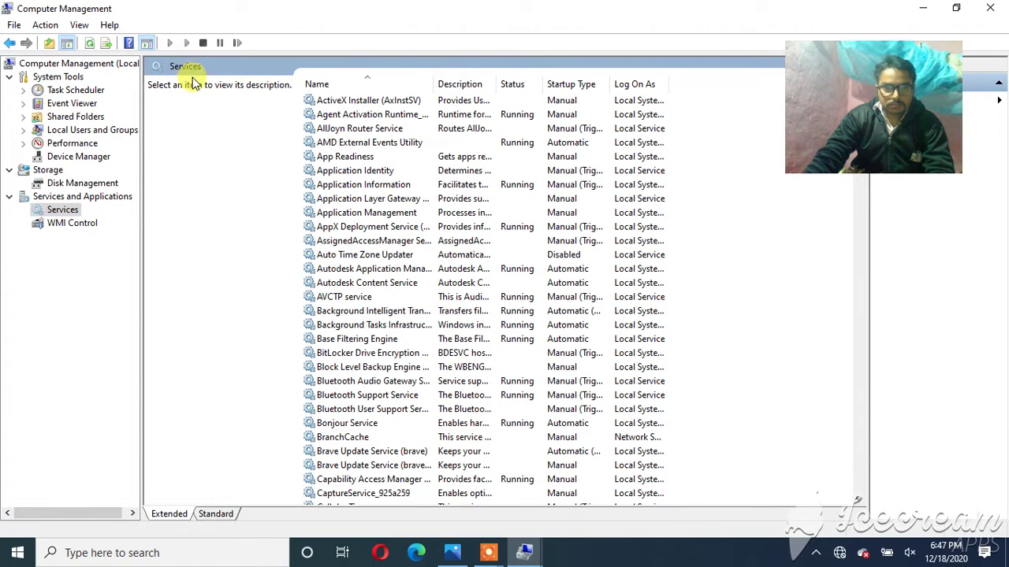
Find the Bluetooth Support Service in the services list and open its properties.
scroll(428, 270, down, 3)
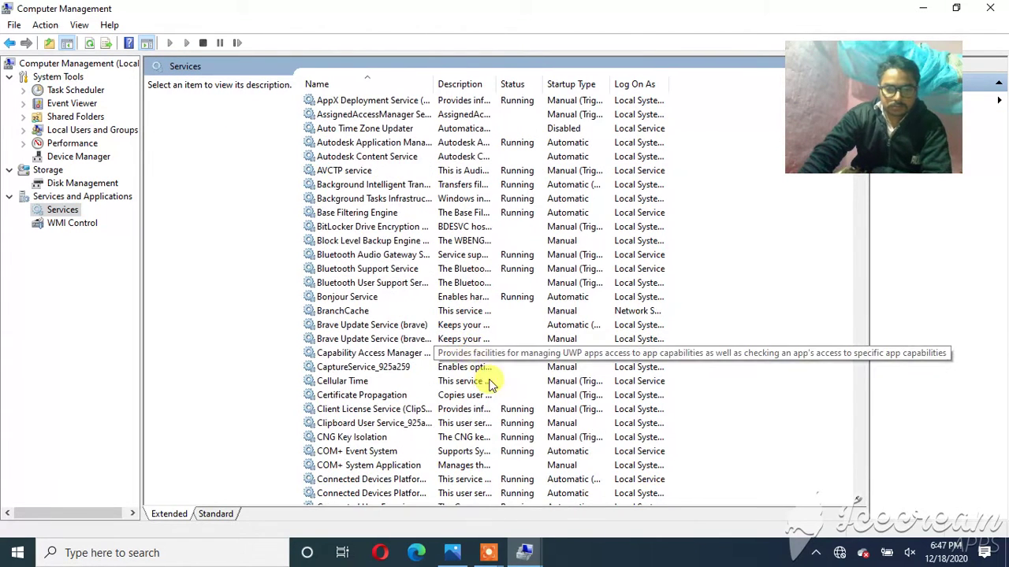
scroll(489, 384, down, 1)
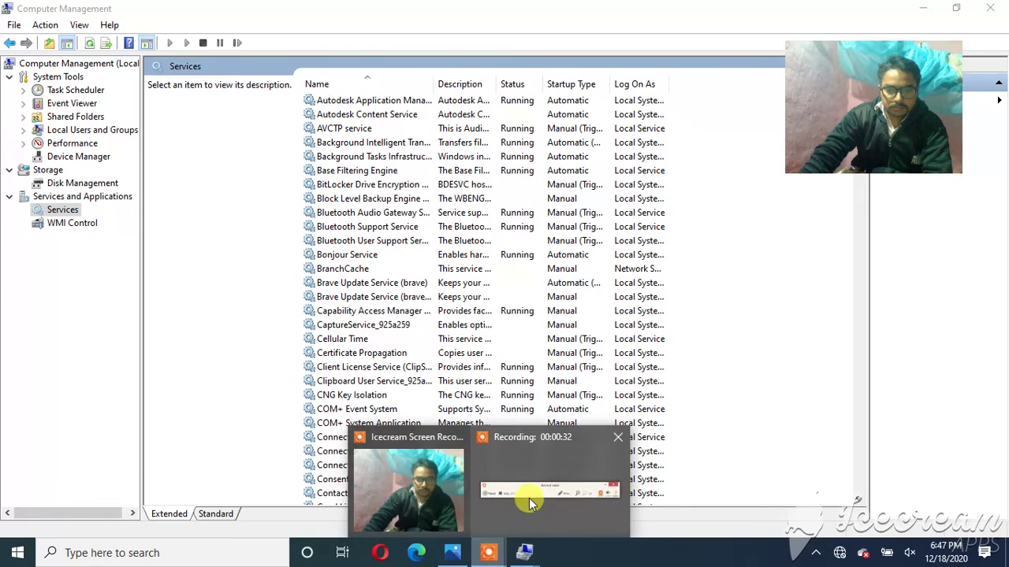
click(524, 495)
drag(666, 517, 743, 523)
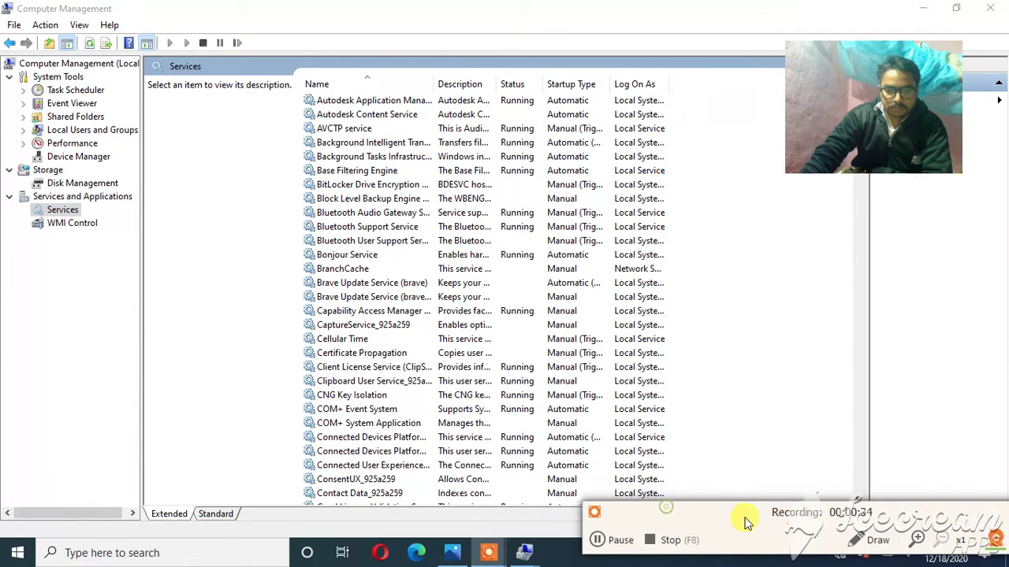
scroll(473, 382, down, 6)
scroll(473, 382, down, 12)
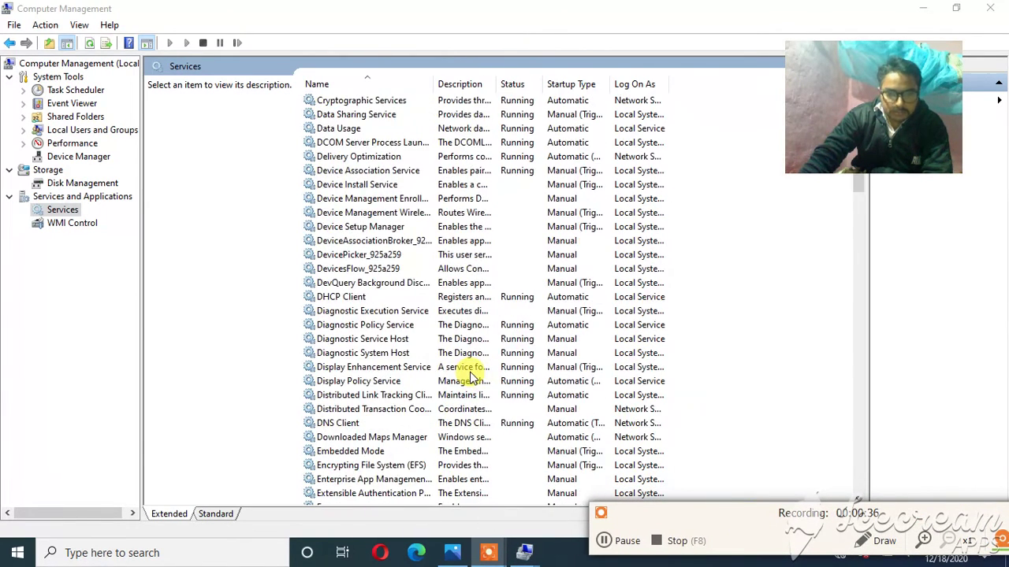
scroll(441, 384, down, 10)
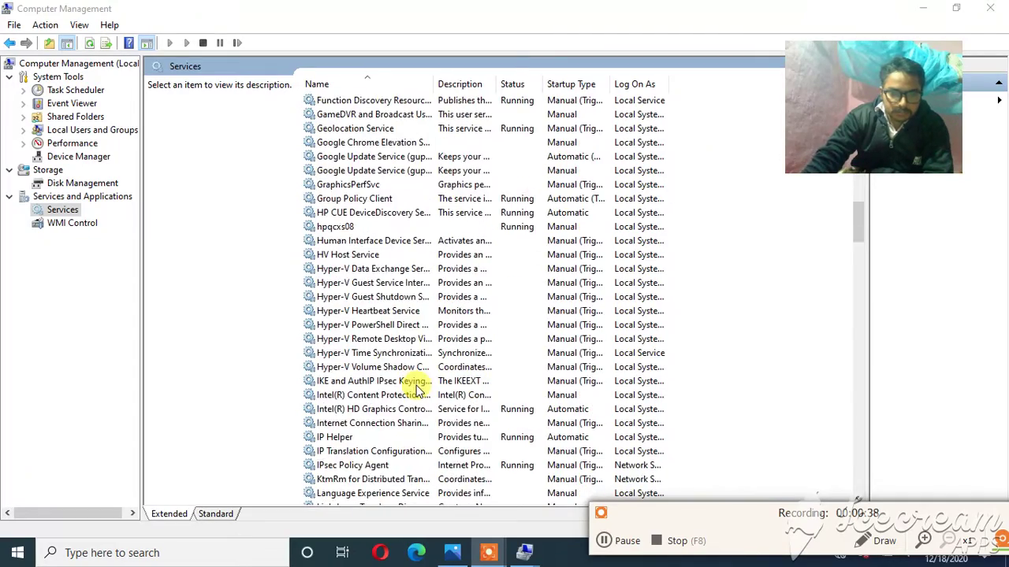
scroll(422, 394, up, 20)
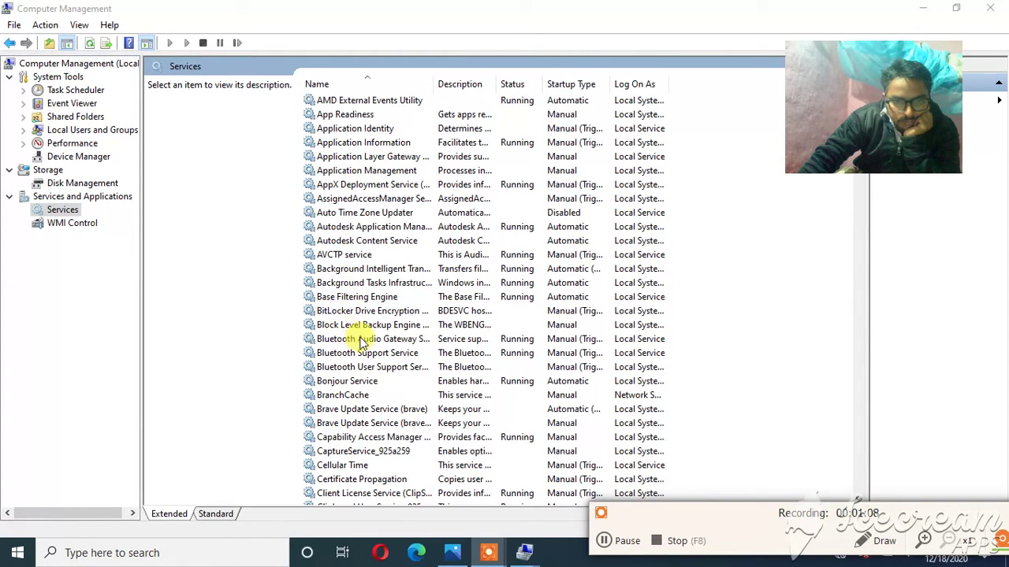
click(371, 355)
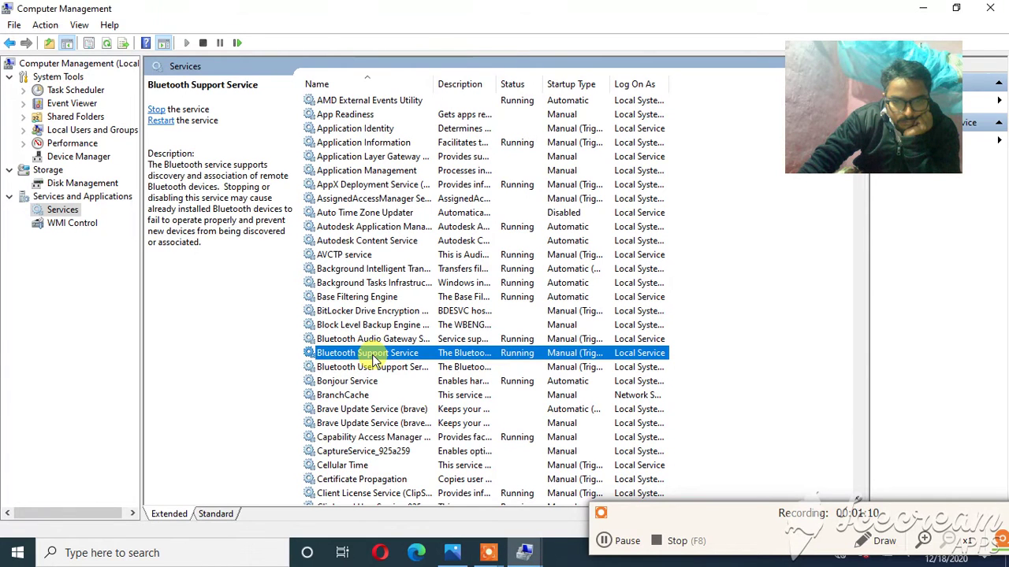
right_click(372, 355)
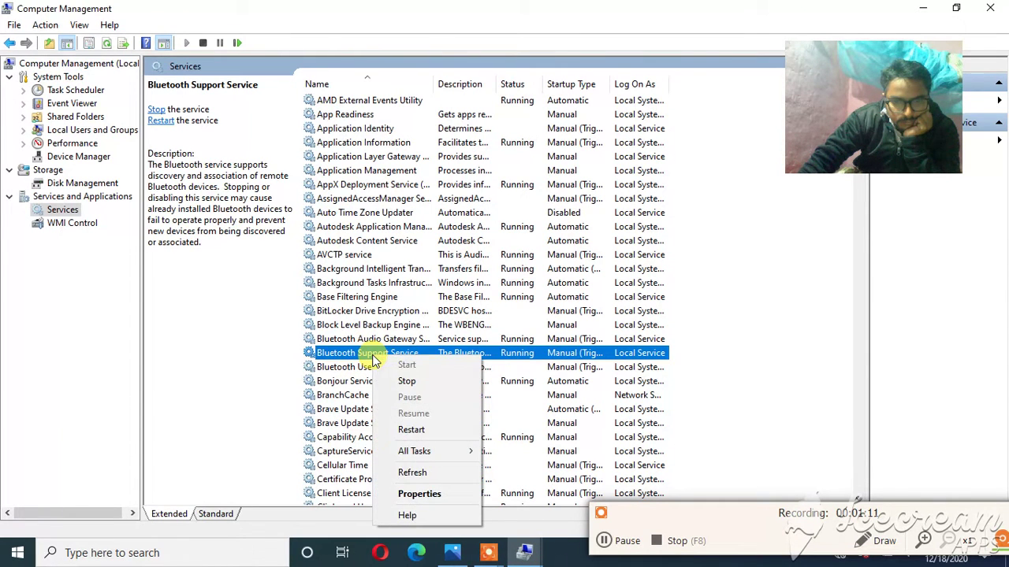
click(429, 494)
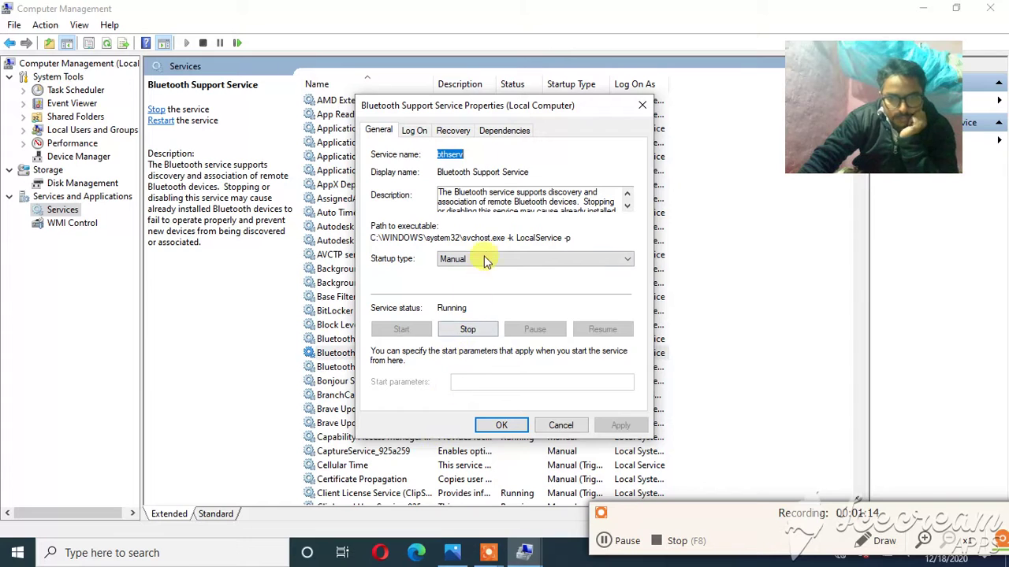
Set the Bluetooth Support Service's startup type to Automatic, stop and start the service again, and save the properties.
click(486, 258)
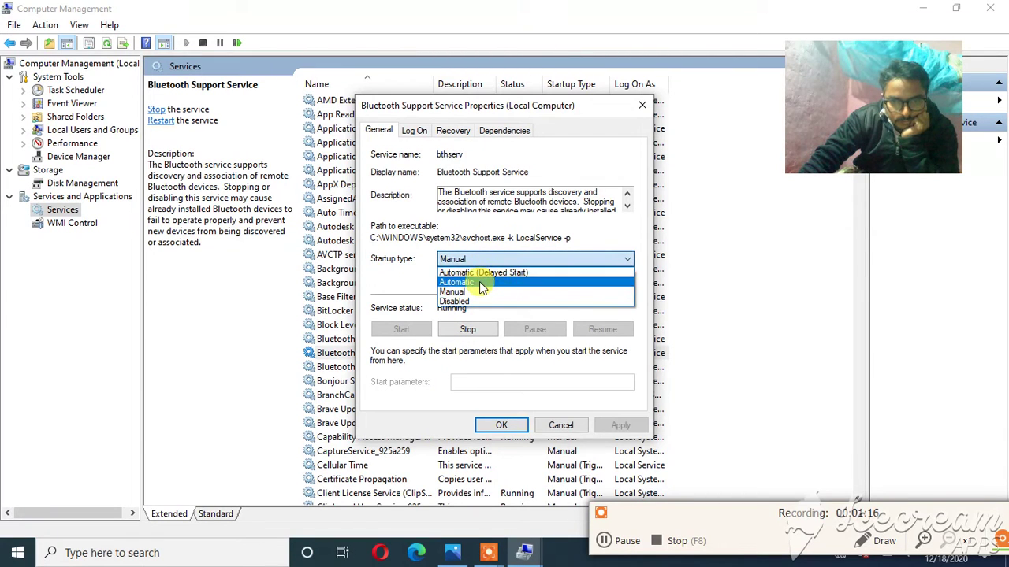
click(479, 281)
click(465, 332)
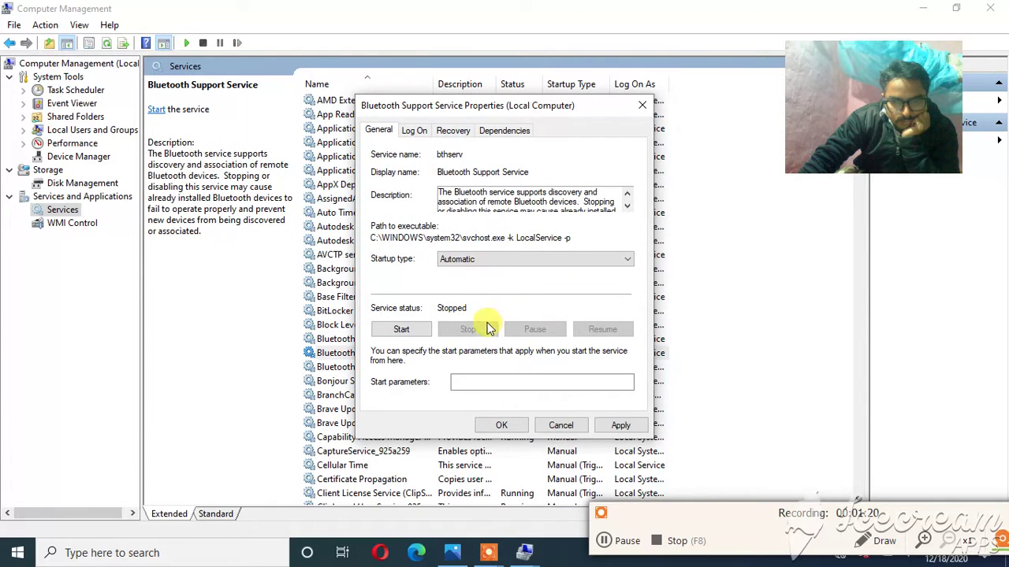
click(402, 331)
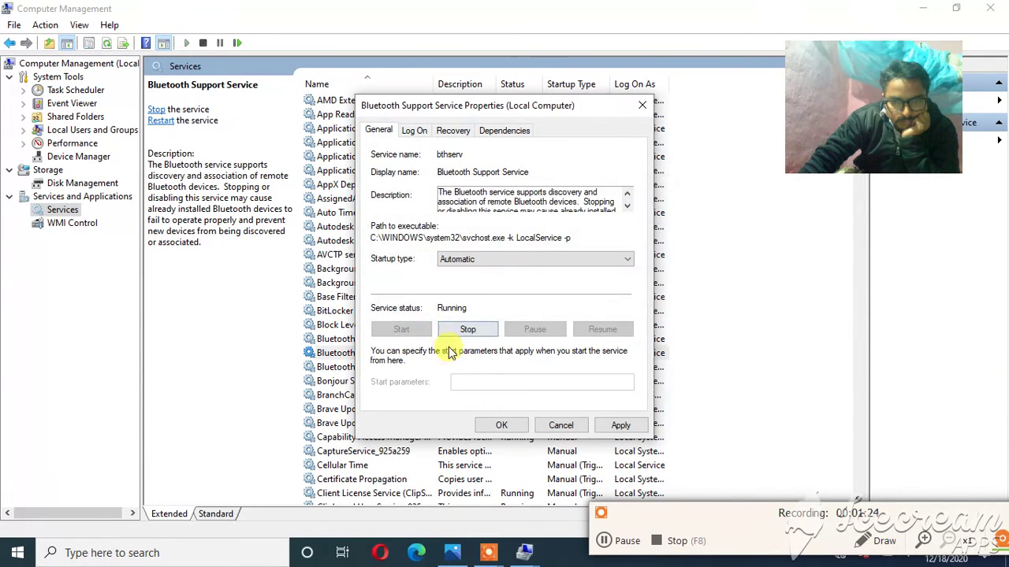
click(622, 426)
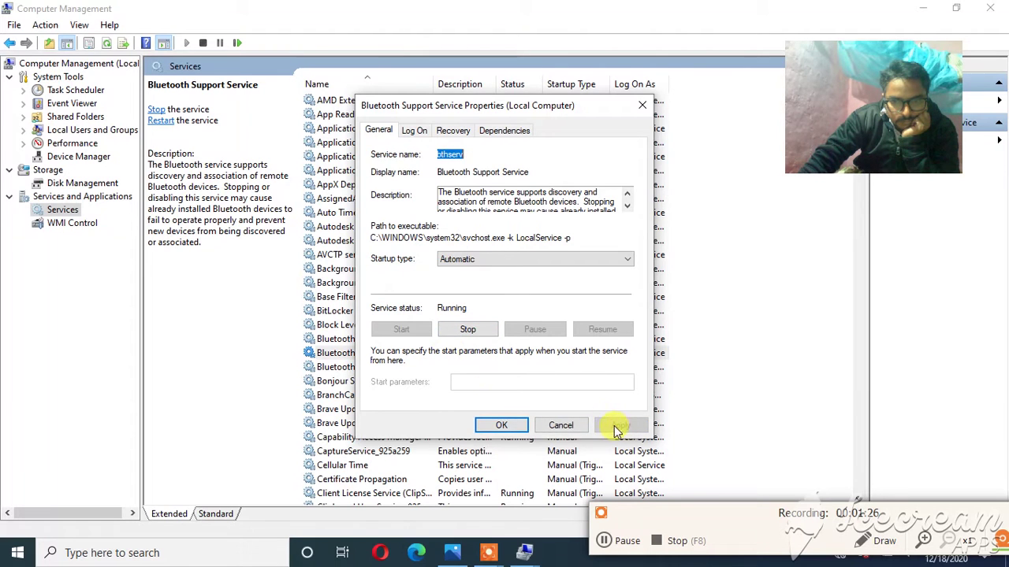
click(502, 426)
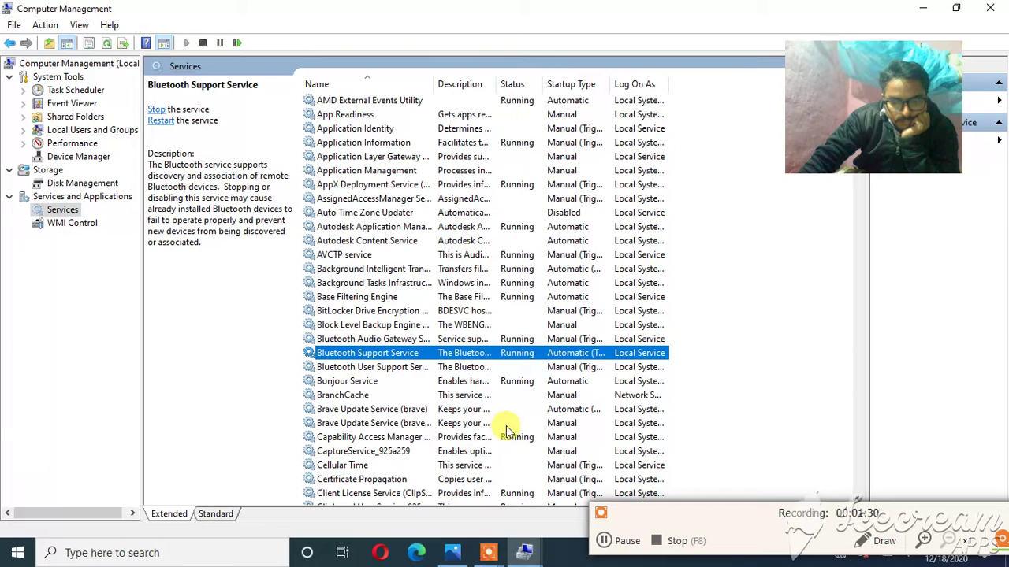
click(604, 542)
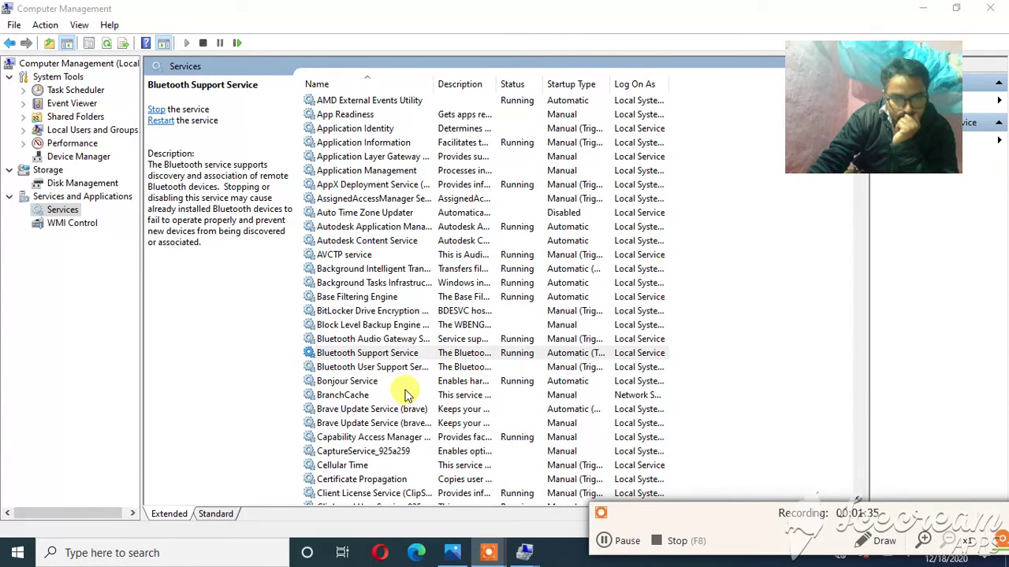
Restart the Bluetooth Support Service directly from the services list.
click(384, 355)
right_click(385, 356)
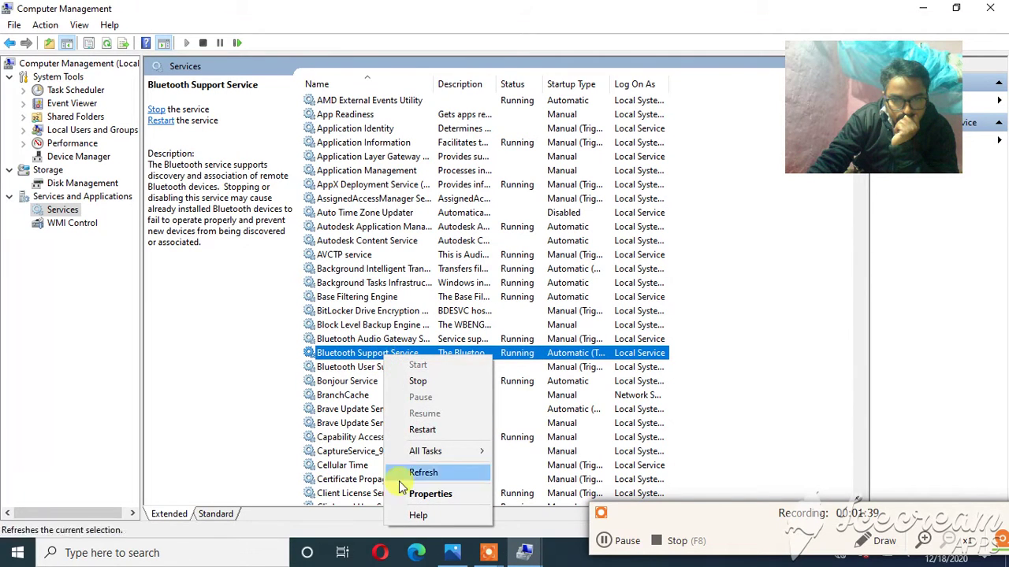
click(423, 430)
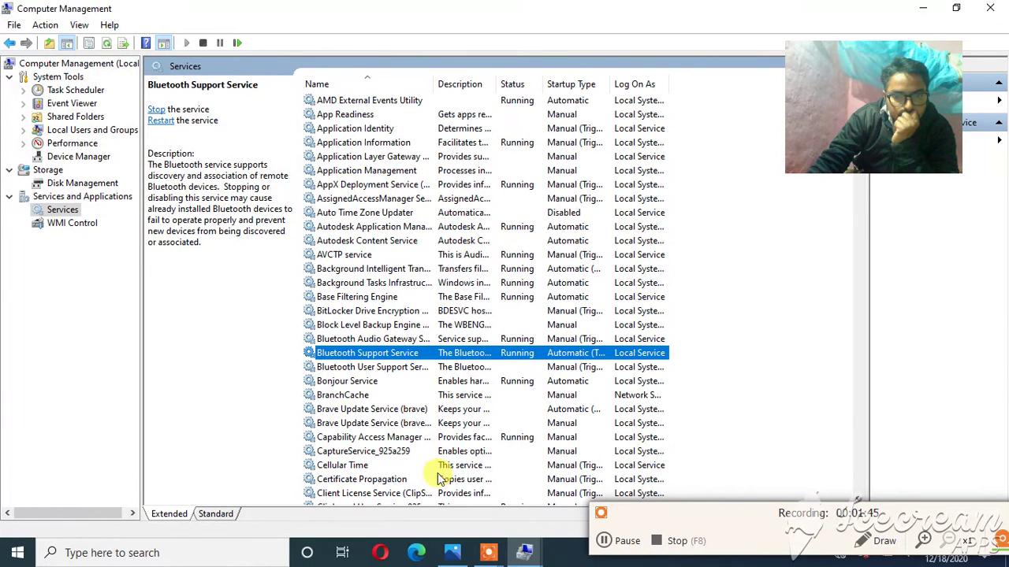
click(603, 536)
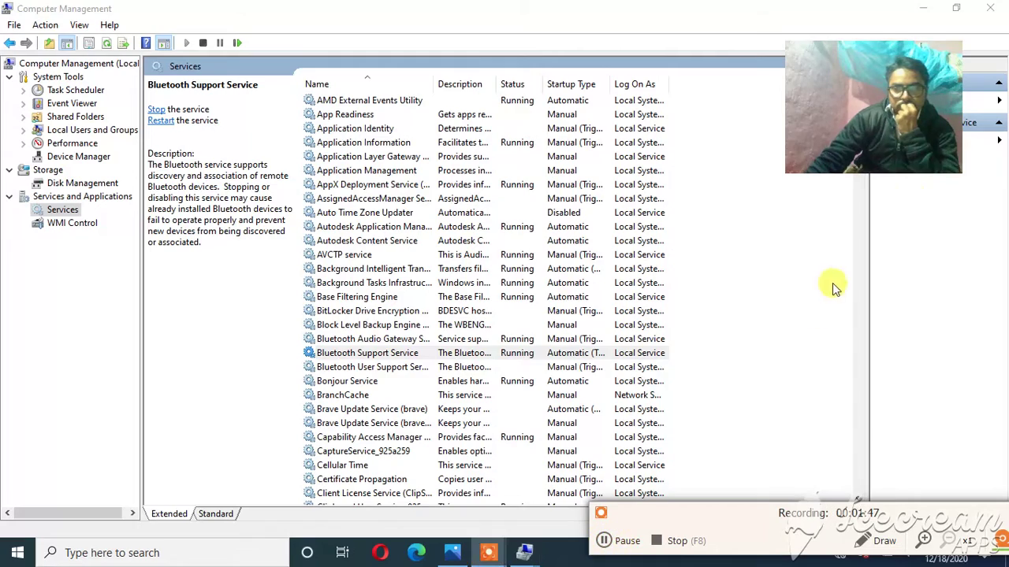
Close Computer Management and refresh the desktop twice.
click(991, 6)
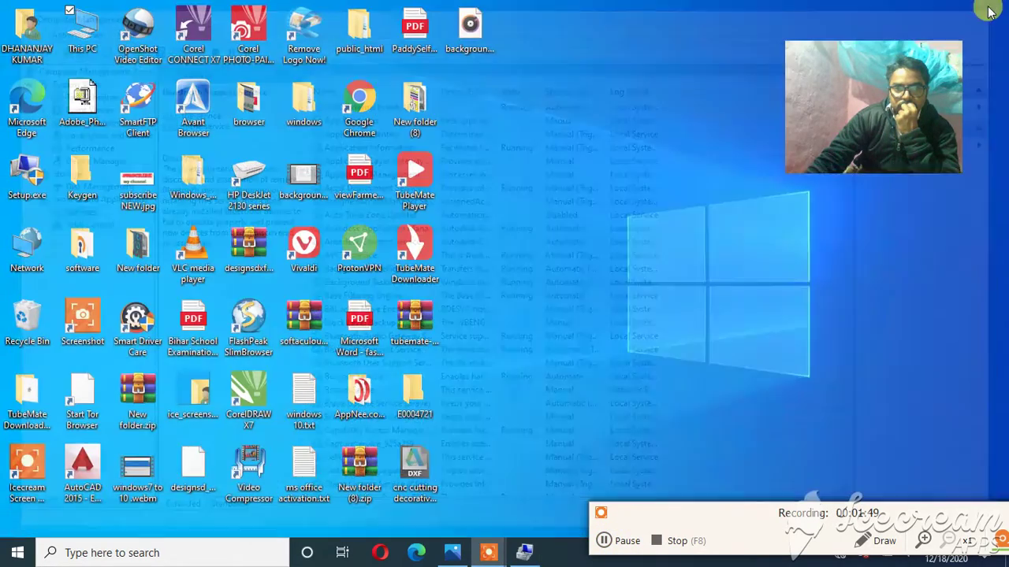
right_click(619, 143)
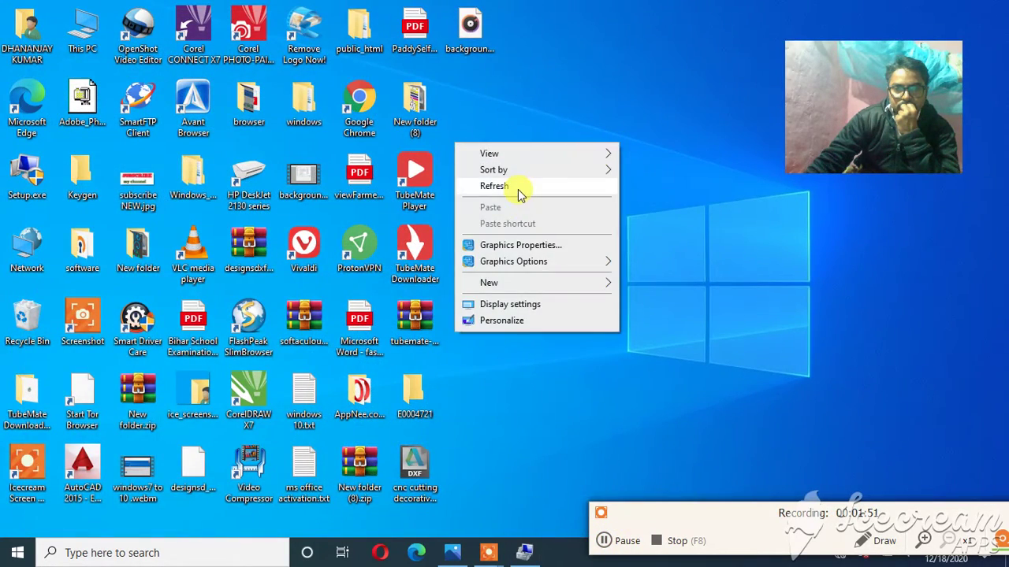
click(513, 188)
right_click(589, 184)
click(490, 229)
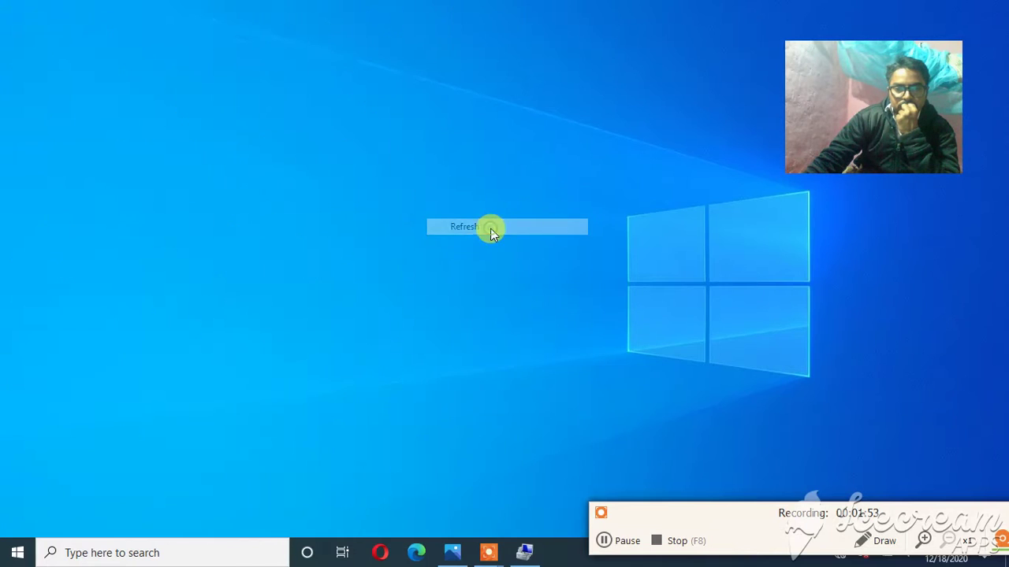
click(102, 553)
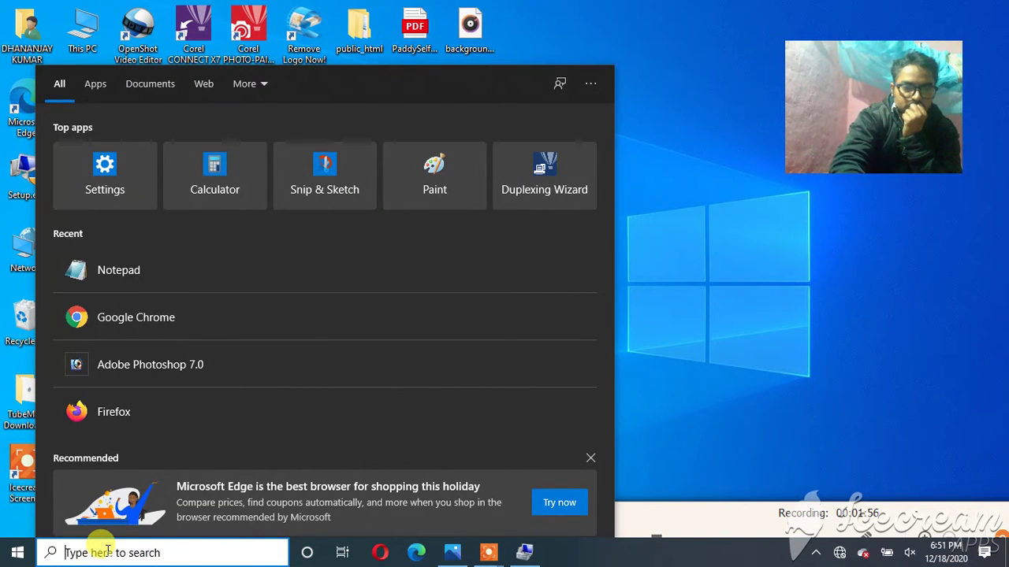
text(t)
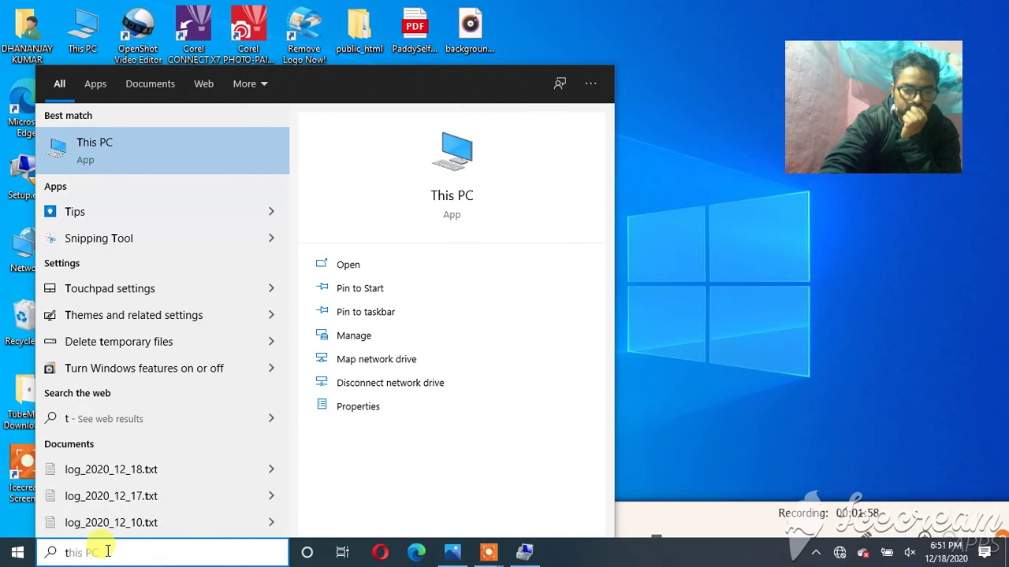
text(ur)
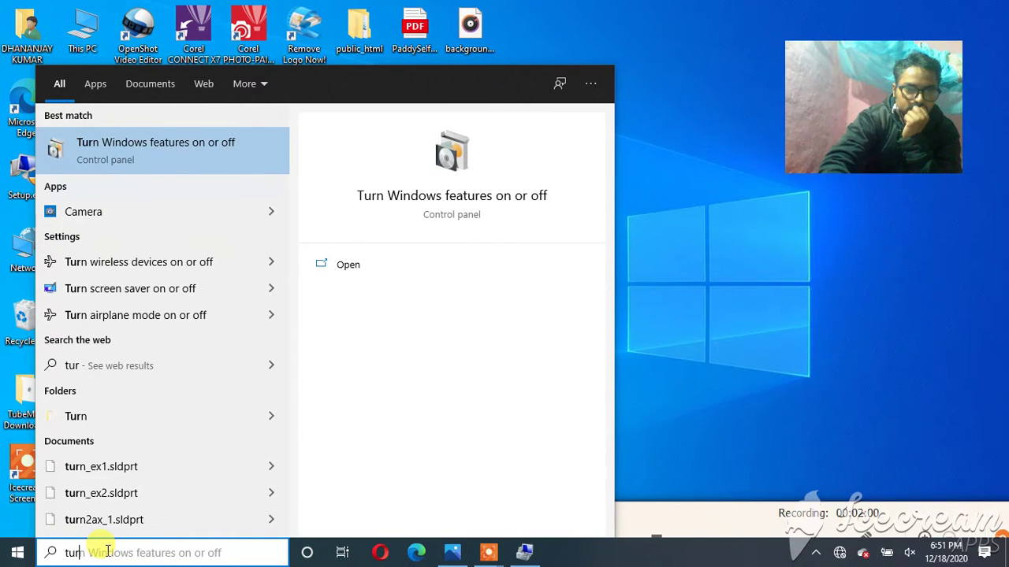
text(b)
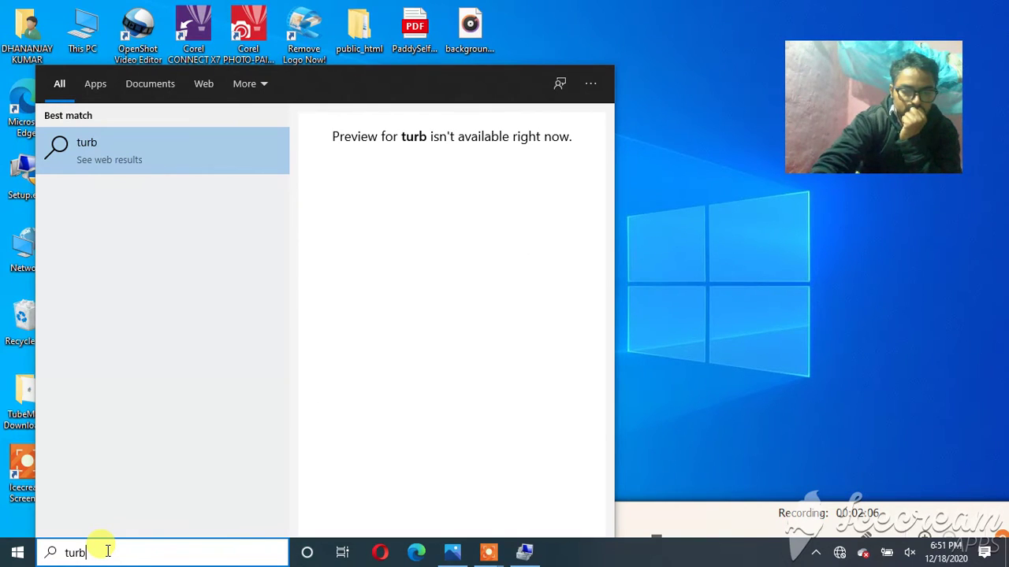
key(BackSpace)
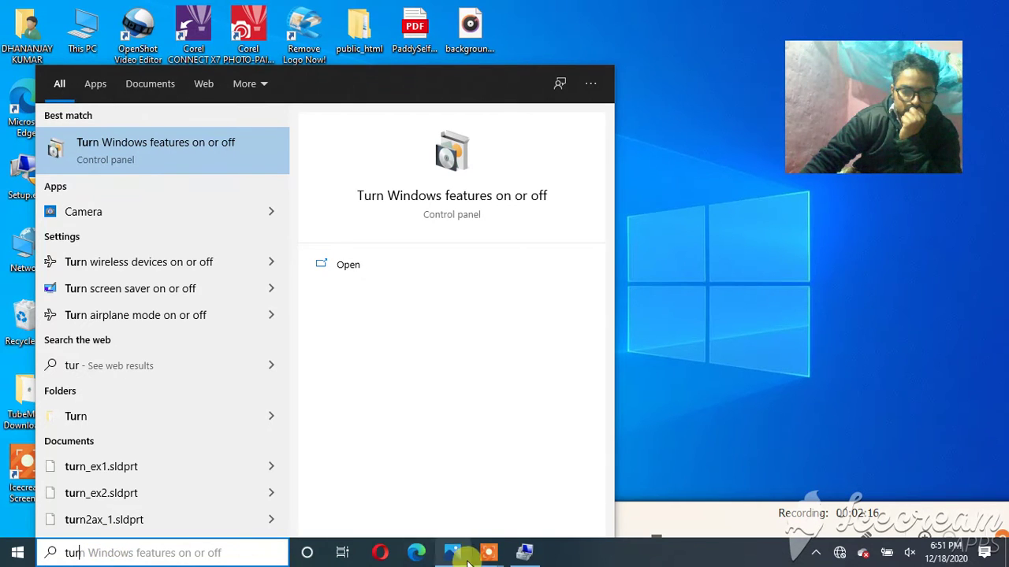
click(488, 551)
click(513, 491)
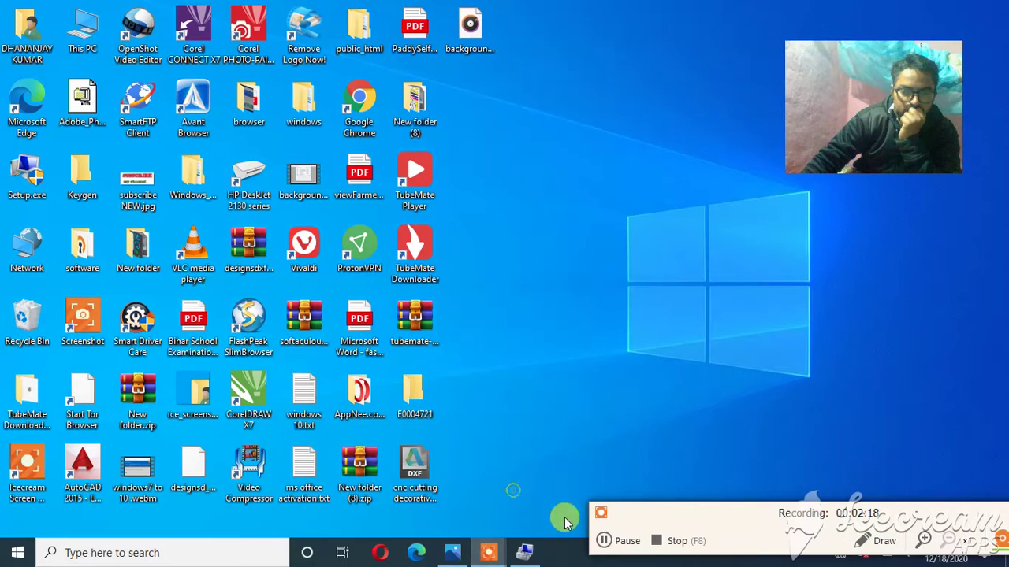
Search Windows for "tro" and open the Troubleshoot settings.
click(180, 552)
text(tr)
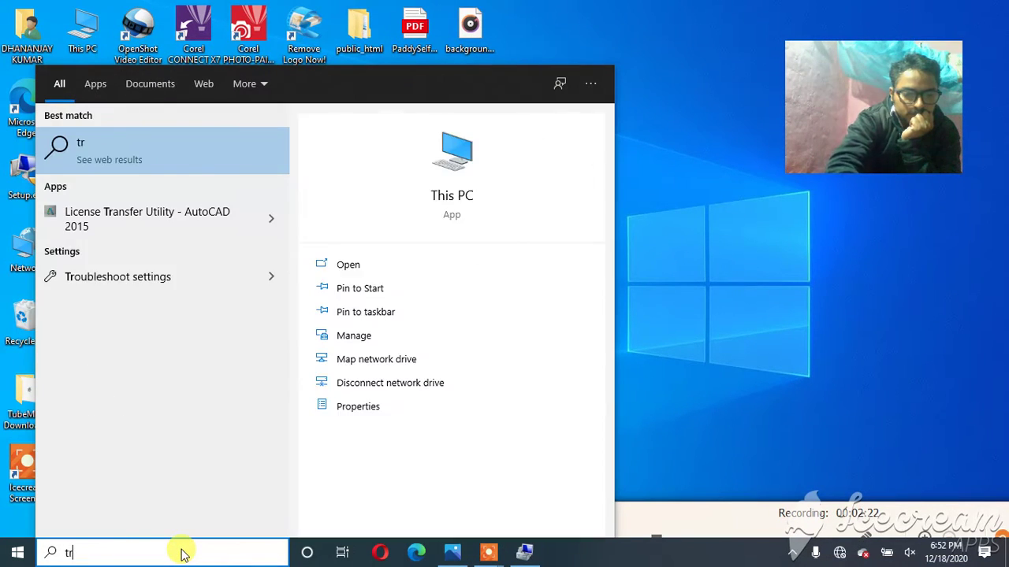
text(o)
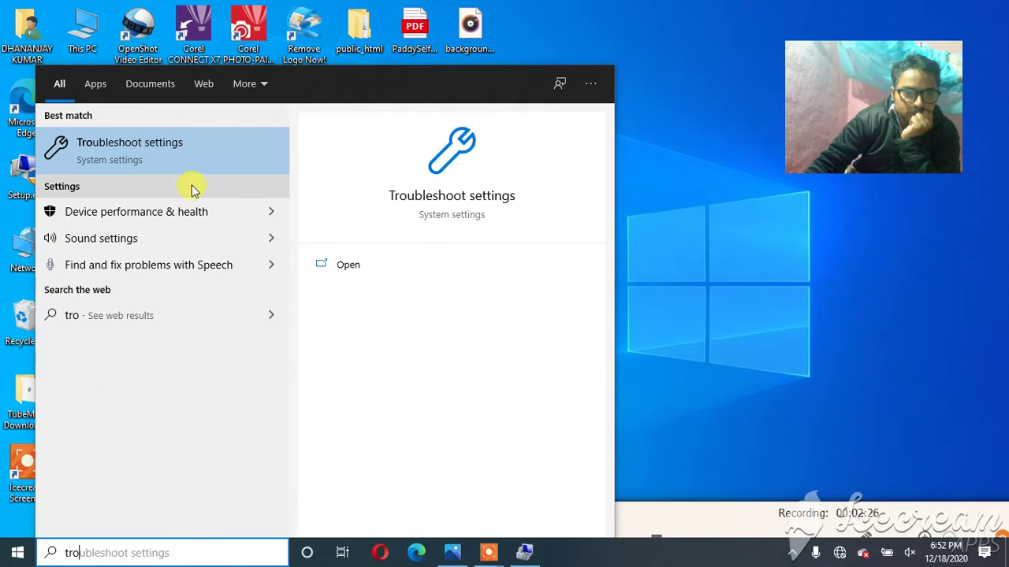
click(208, 171)
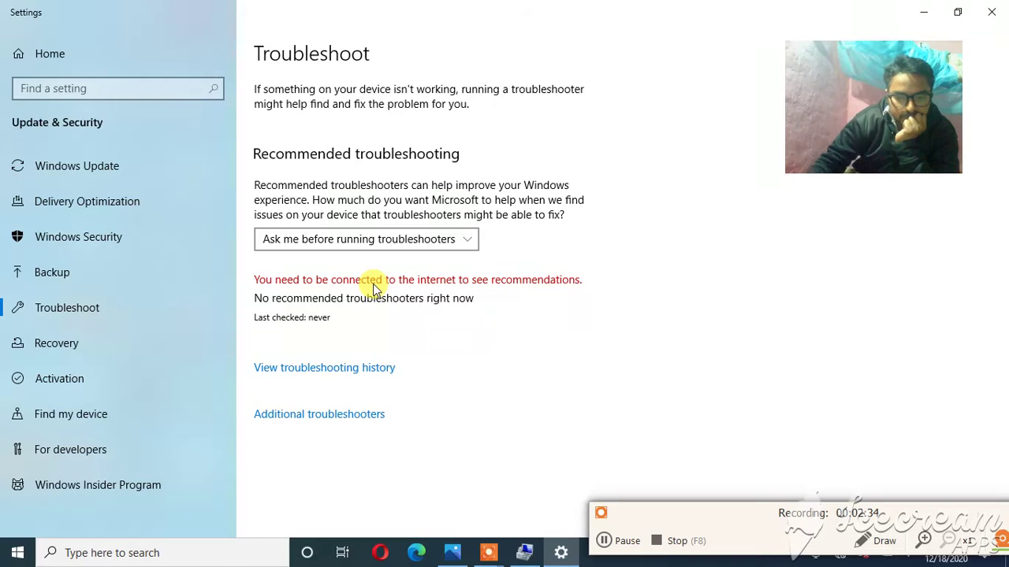
click(630, 542)
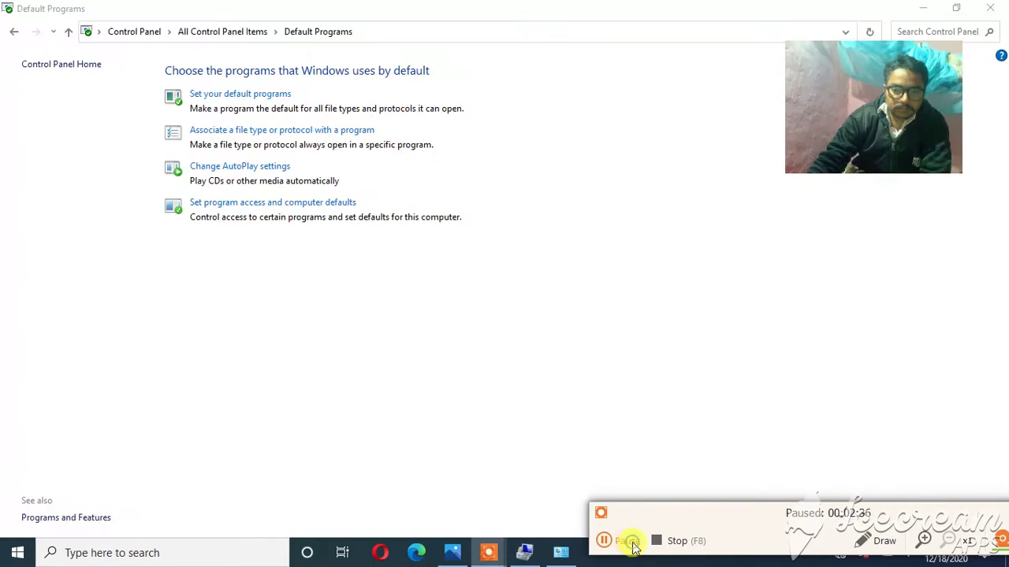
click(632, 542)
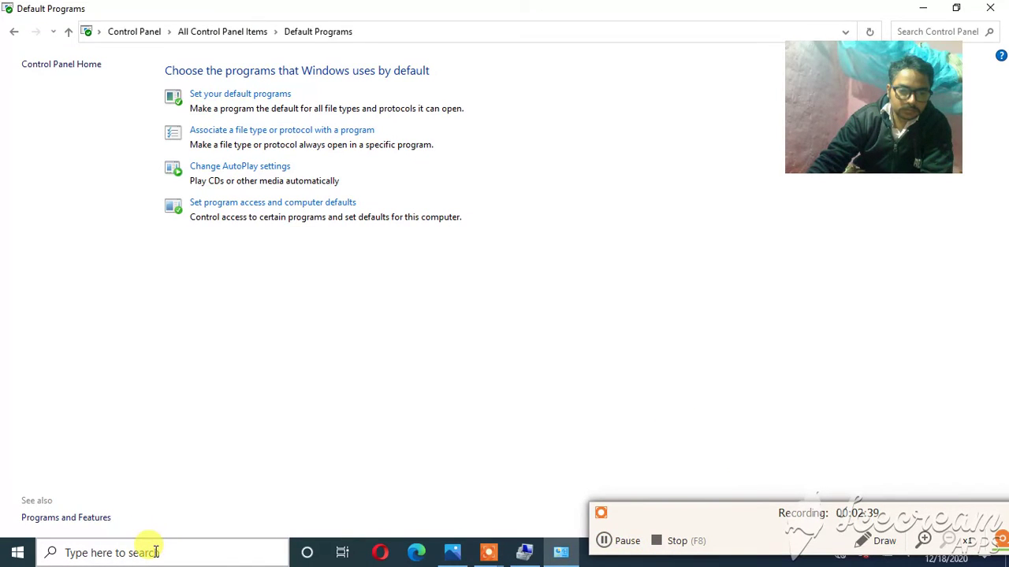
Search Windows for "t", open the "Find and fix problems with Bluetooth devices" troubleshooter, and close the Default Programs window.
click(155, 552)
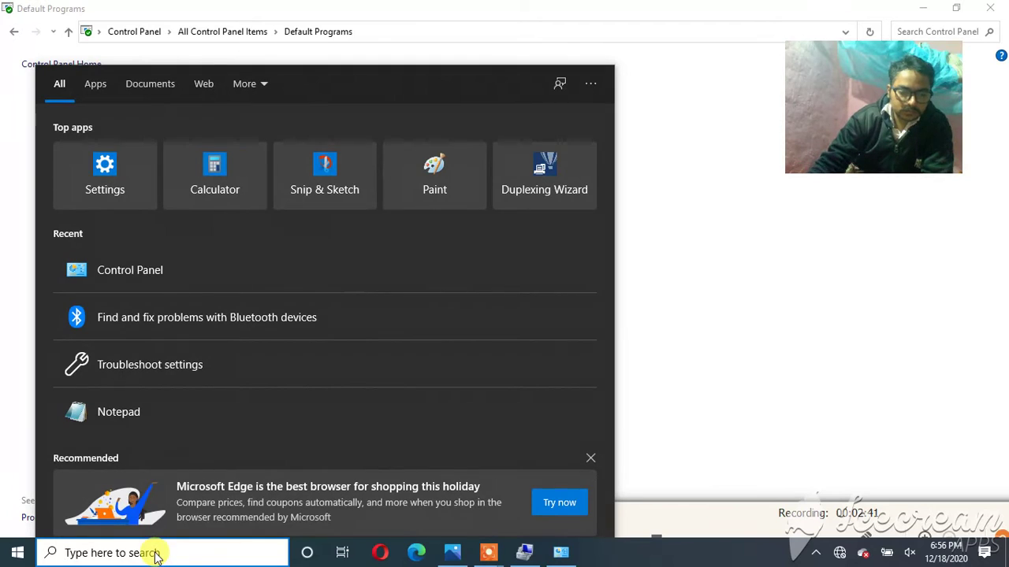
text(t)
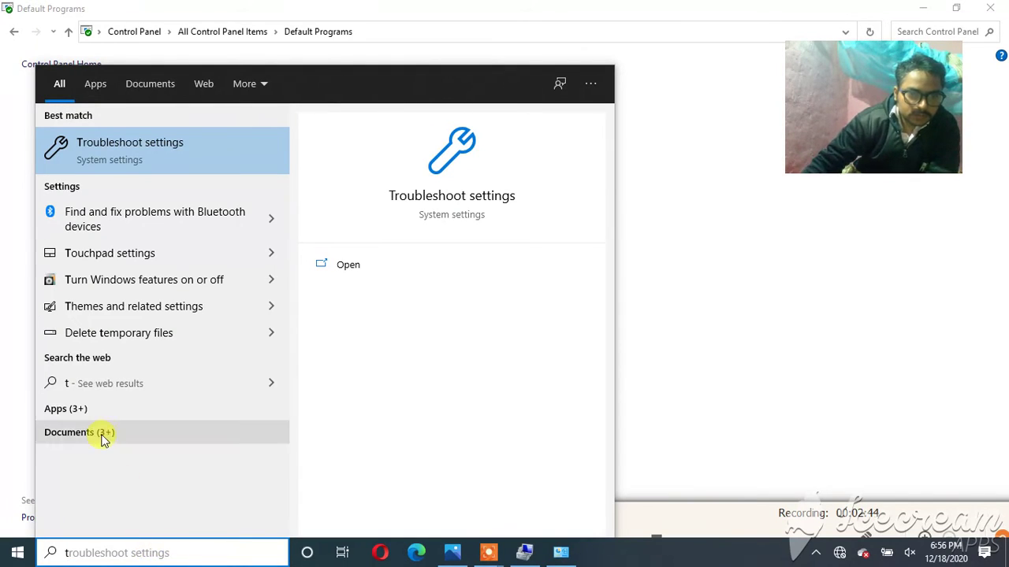
click(269, 221)
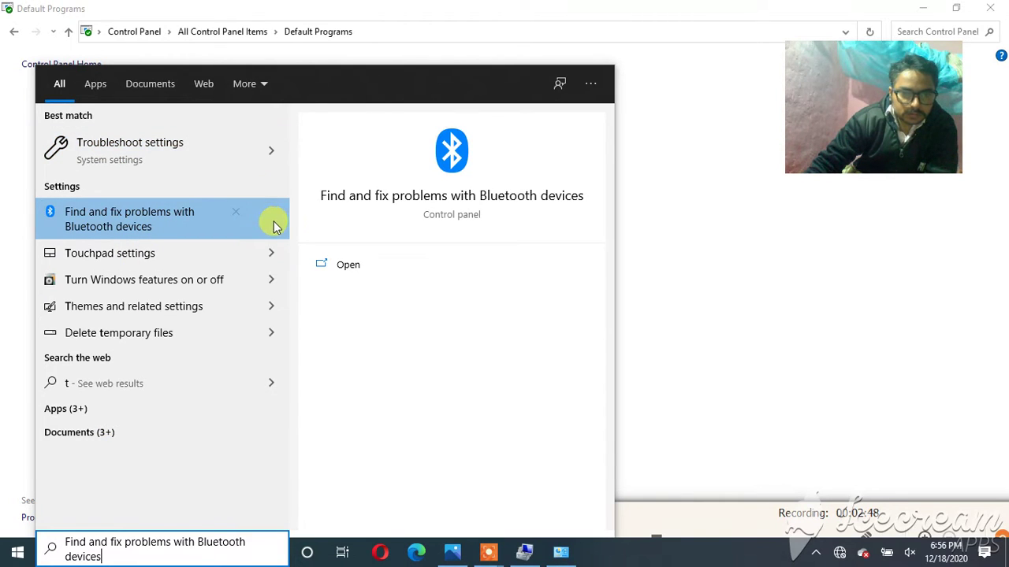
click(198, 229)
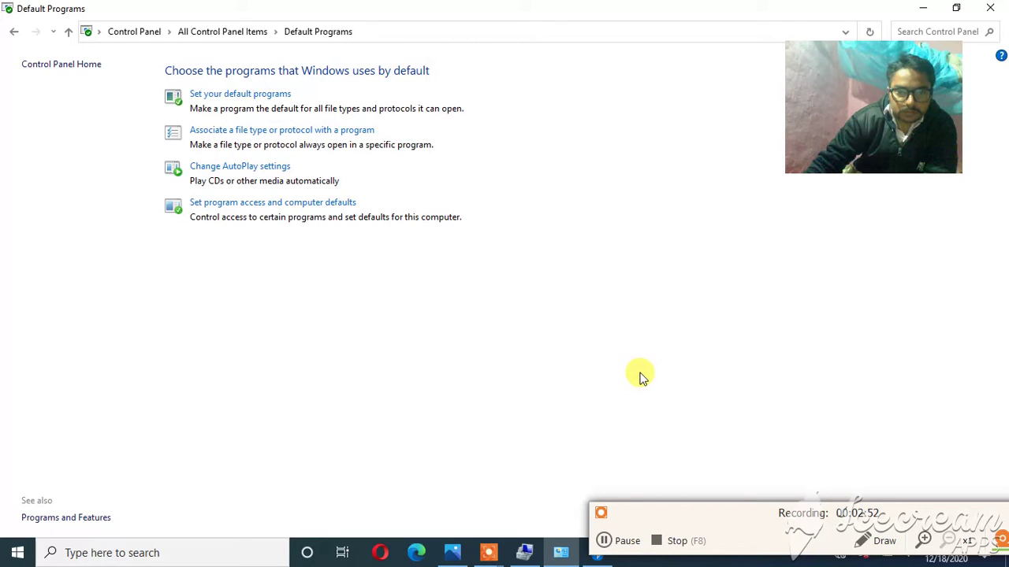
click(998, 14)
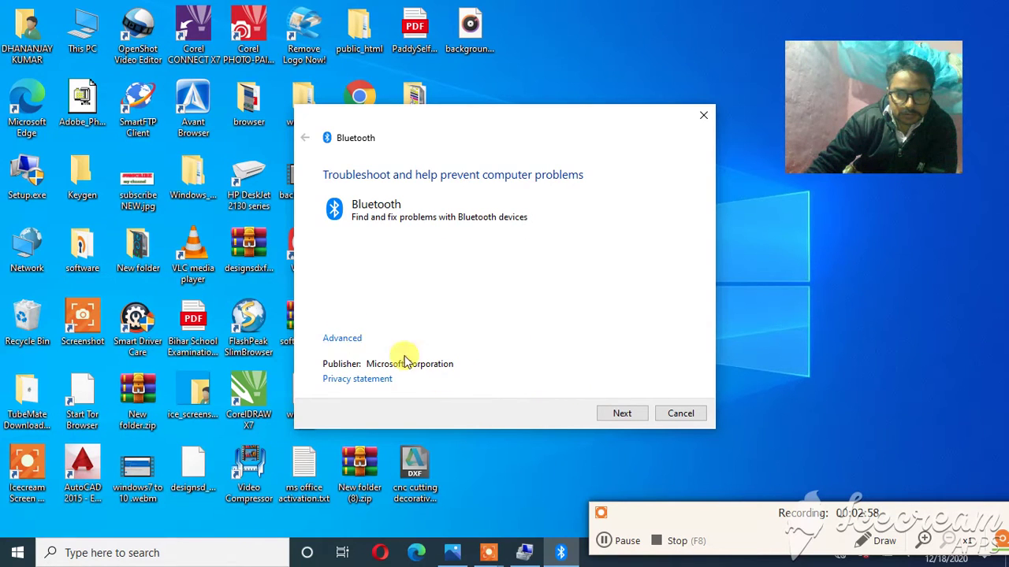
Run the Bluetooth troubleshooter through problem detection and close it once it completes.
click(619, 413)
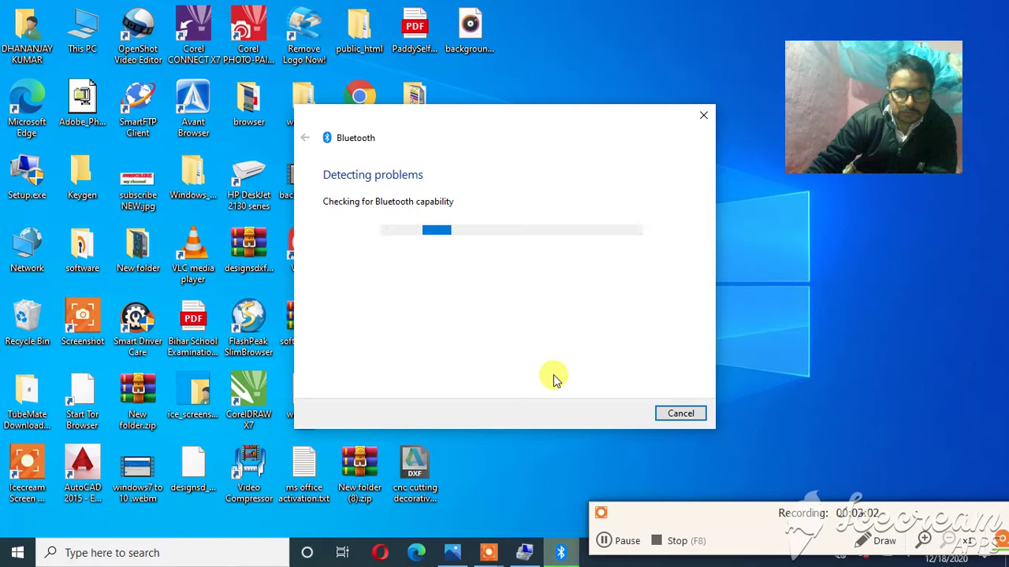
click(451, 553)
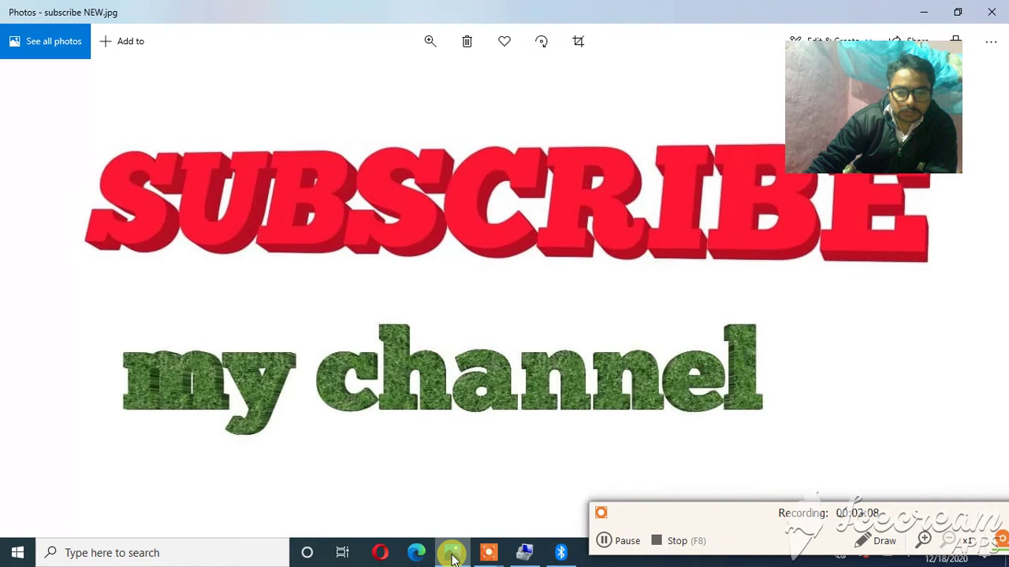
click(453, 555)
mouse_move(552, 557)
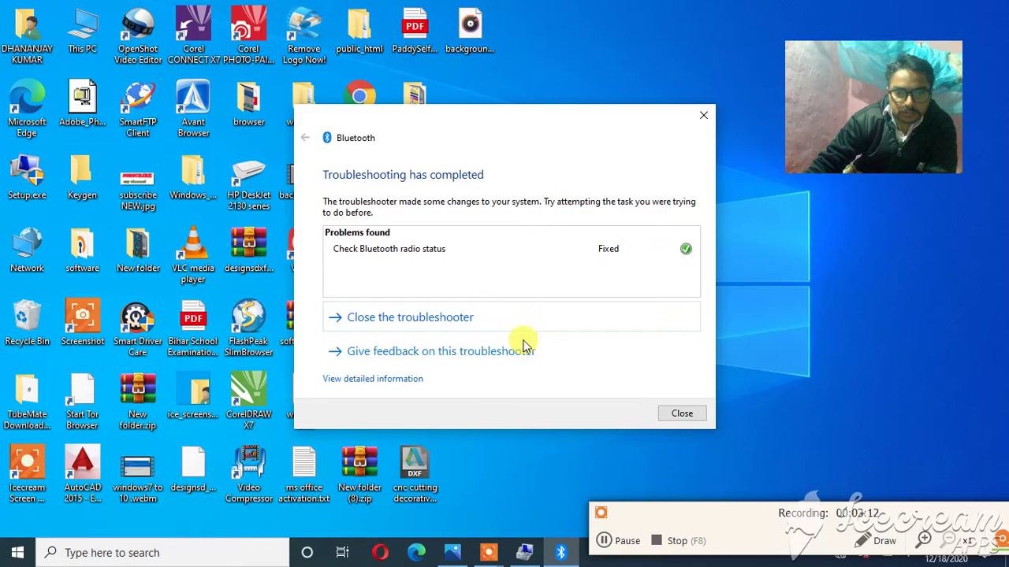
click(440, 327)
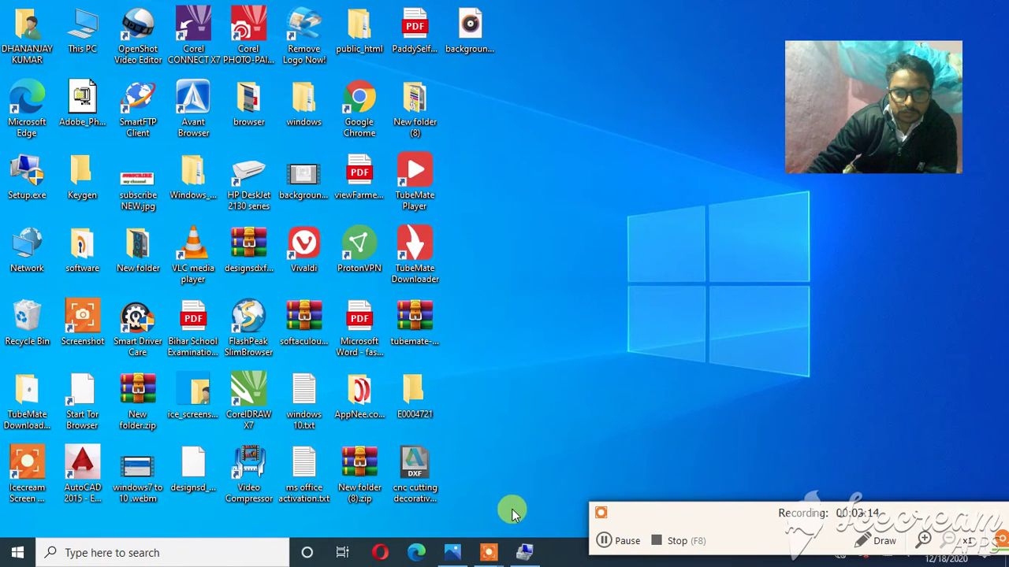
Close the remaining Computer Management window and refresh the desktop three times.
click(525, 552)
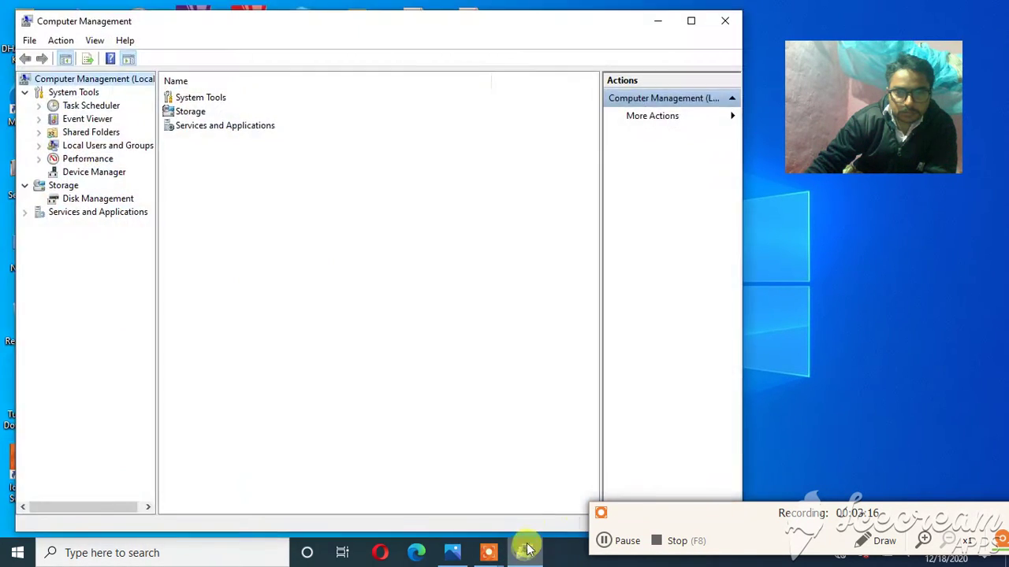
click(731, 25)
right_click(604, 111)
click(498, 158)
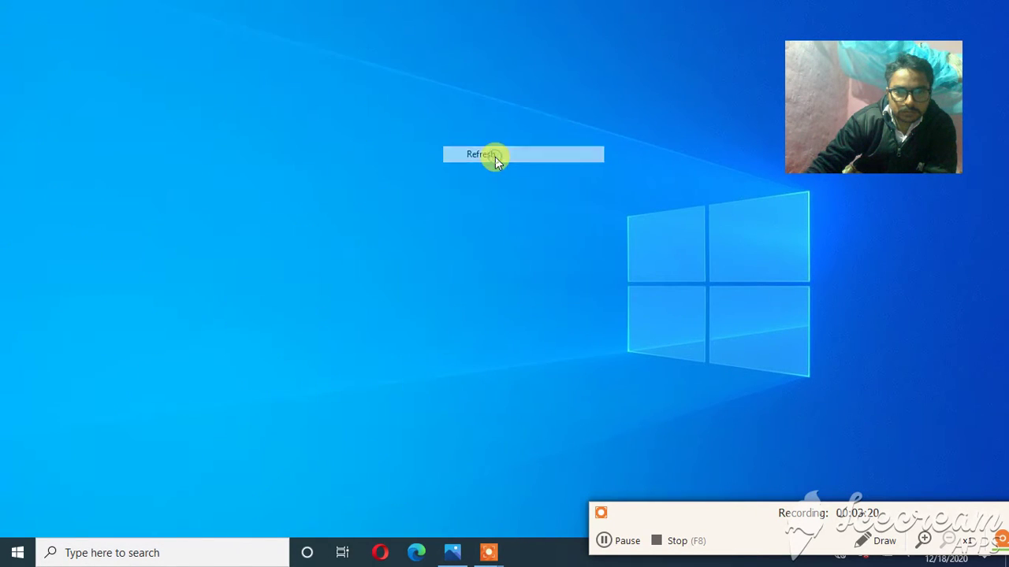
right_click(626, 113)
click(533, 163)
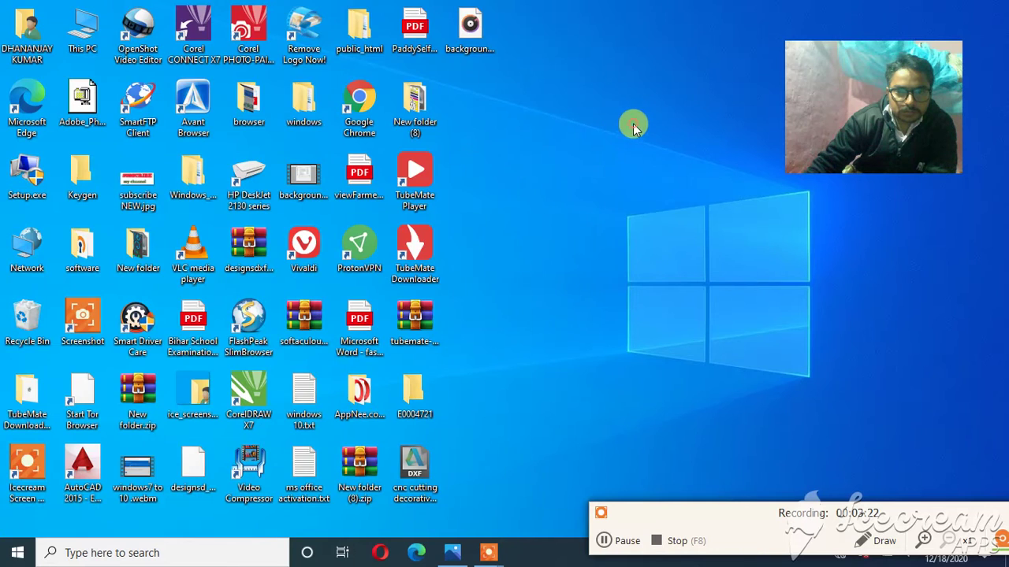
right_click(635, 122)
click(525, 163)
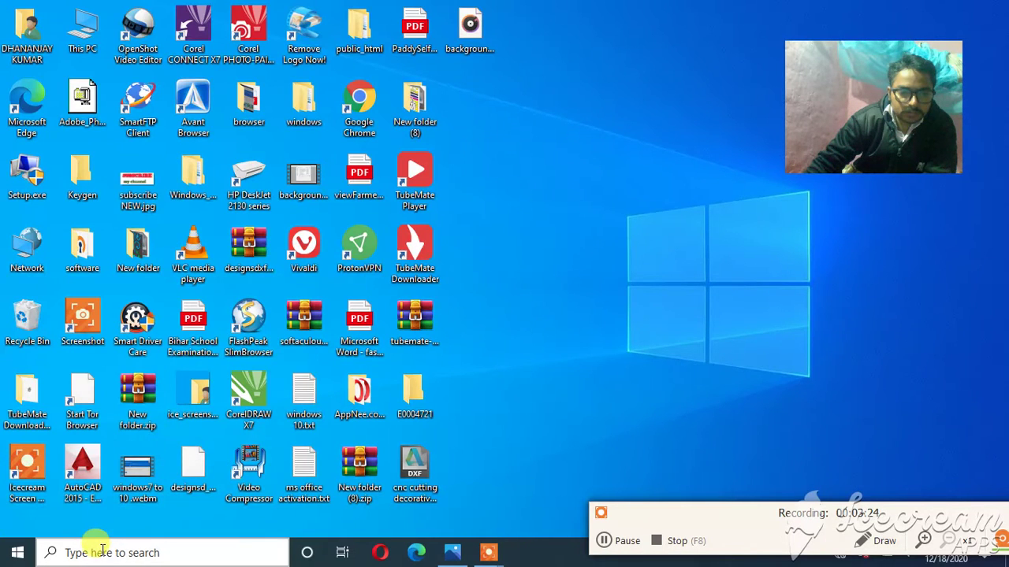
Search Windows for "de", open Device Manager maximized, and expand the Bluetooth category.
click(101, 551)
text(de)
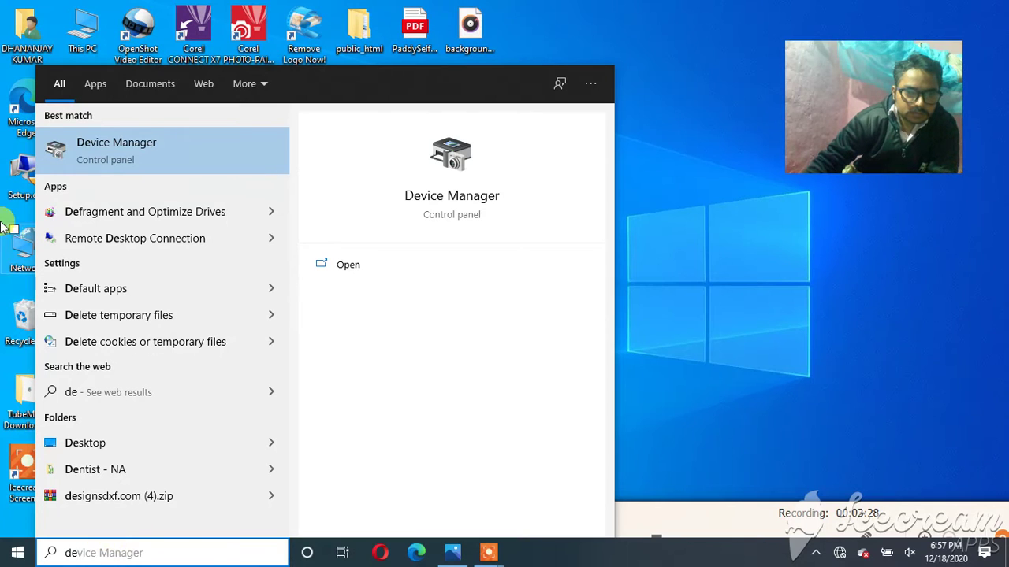
click(155, 155)
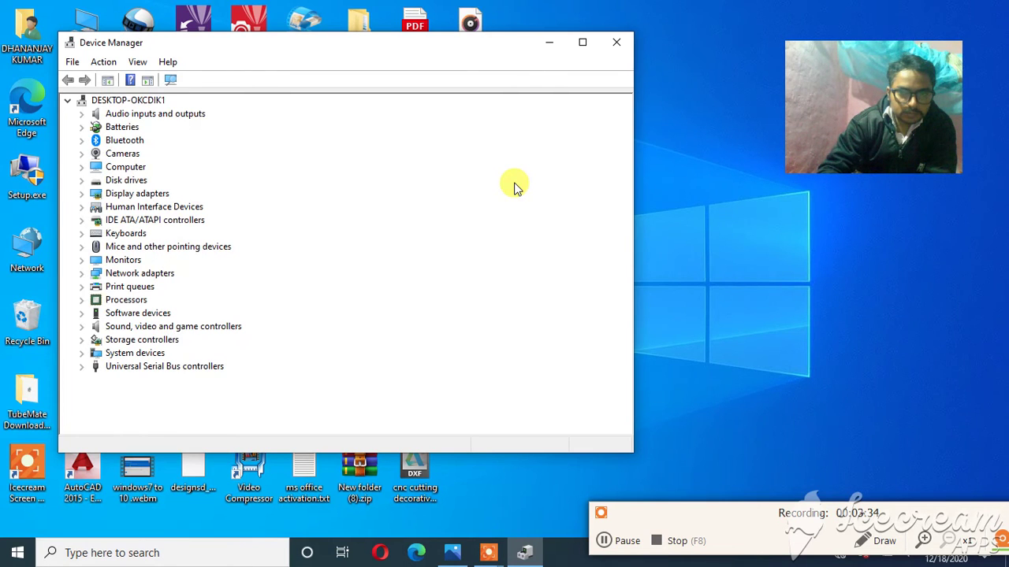
click(132, 142)
click(582, 42)
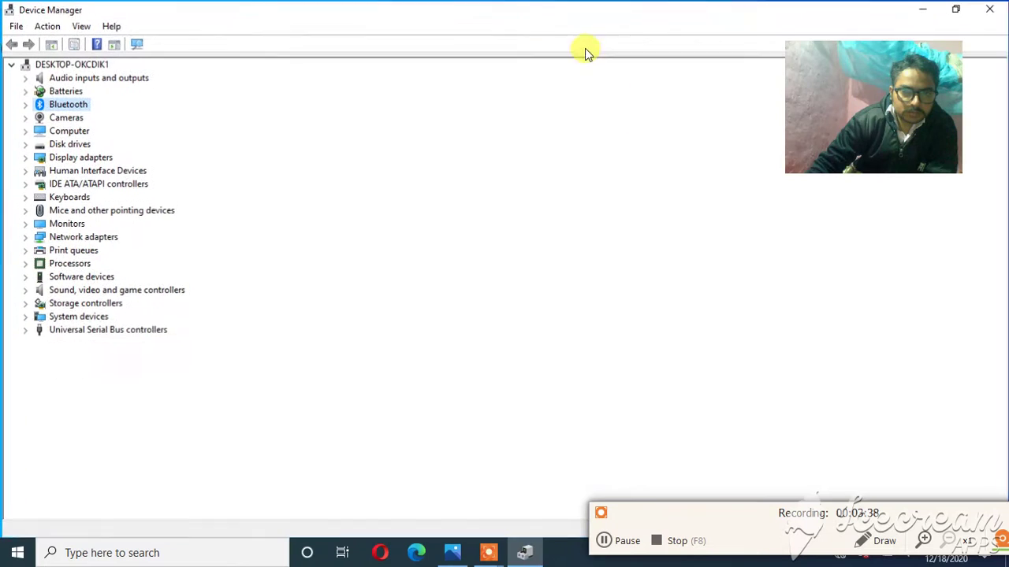
click(605, 541)
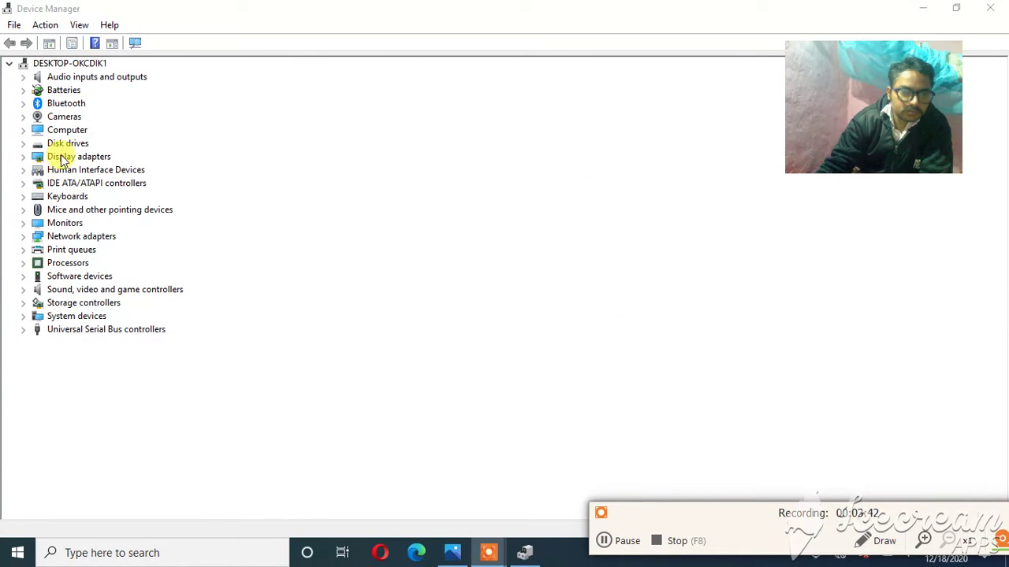
click(40, 105)
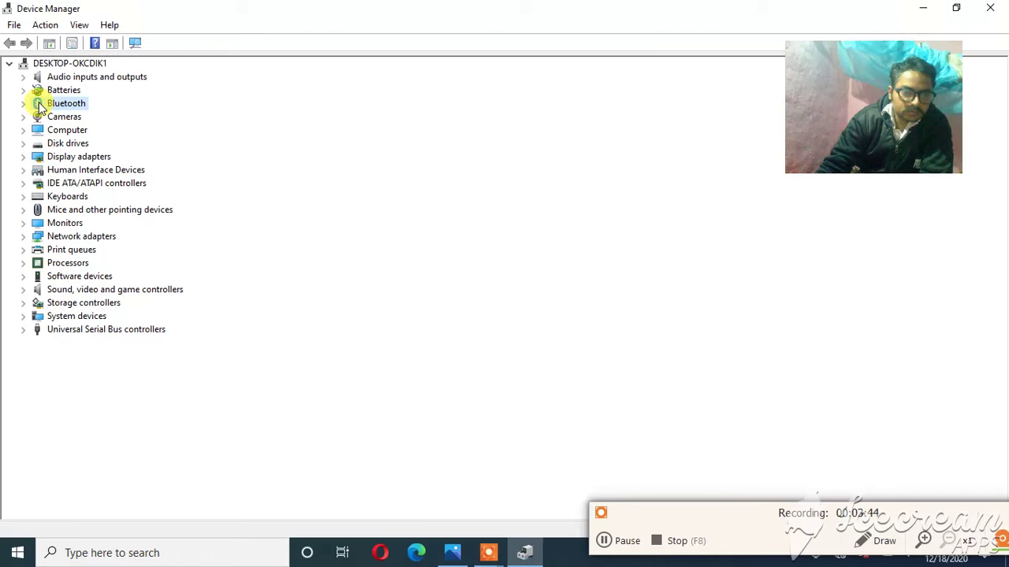
double_click(40, 105)
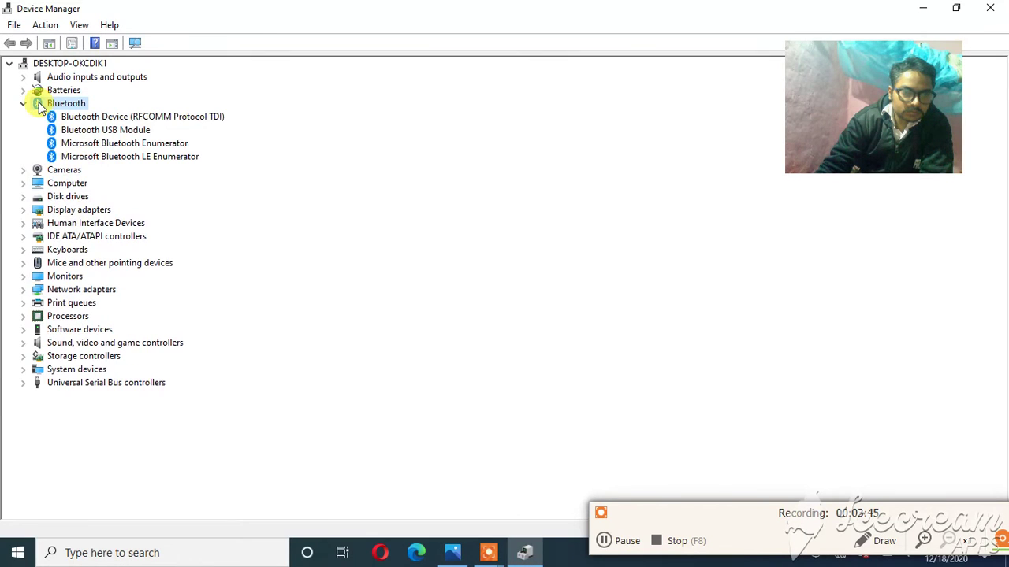
Run an automatic driver update for the Microsoft Bluetooth LE Enumerator from its properties, and close its dialogs.
click(86, 161)
right_click(90, 162)
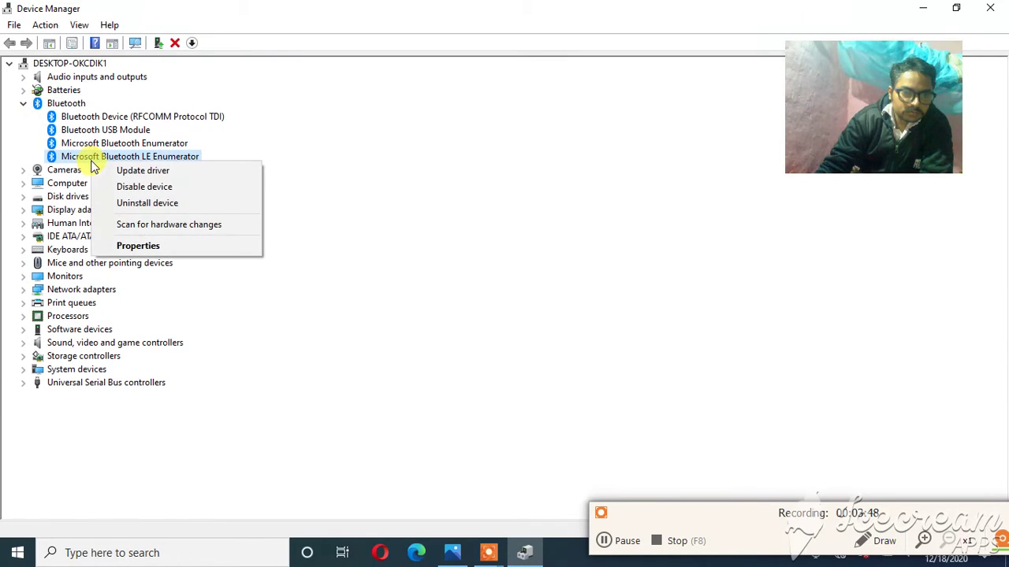
click(134, 244)
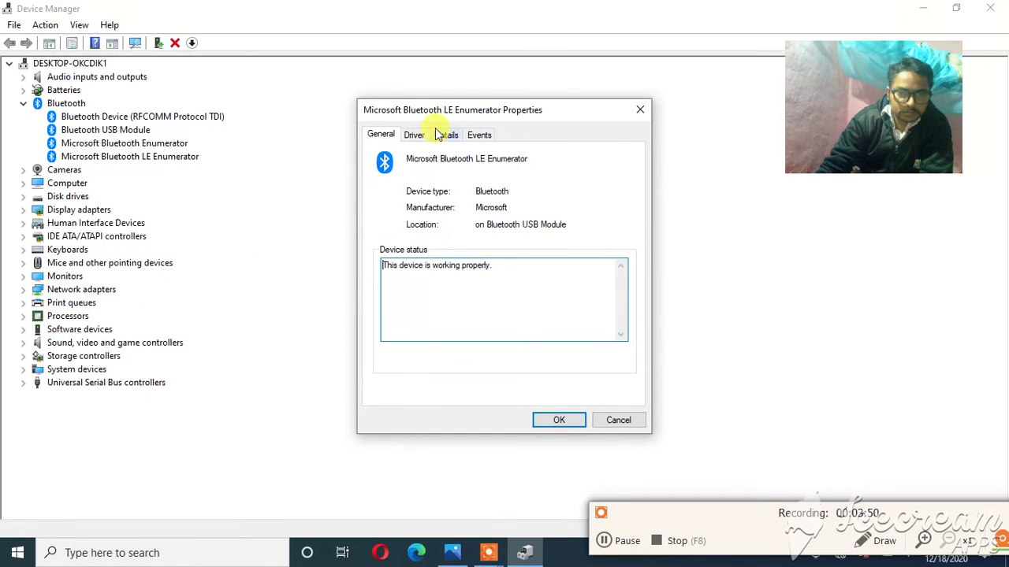
click(415, 135)
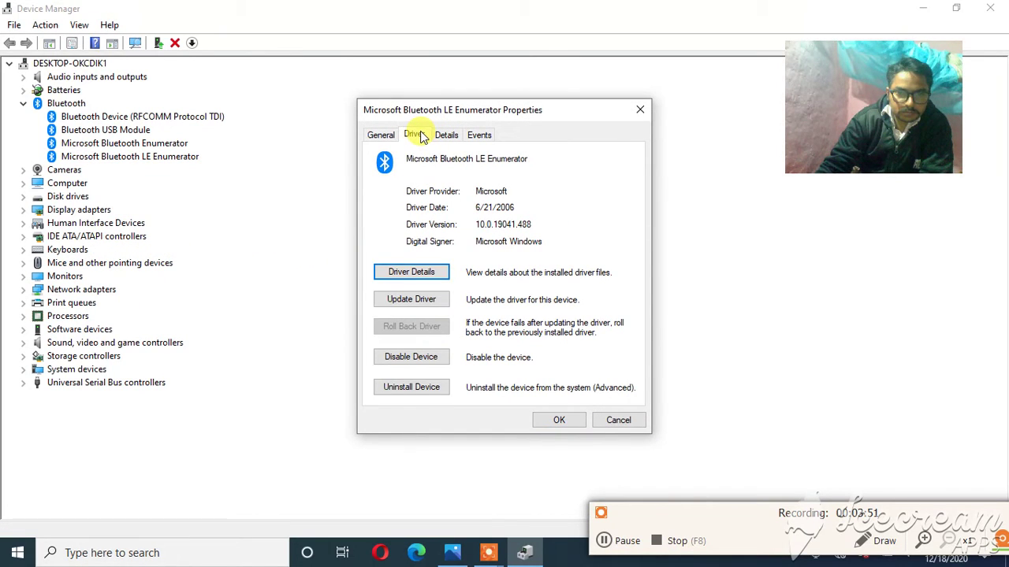
click(402, 300)
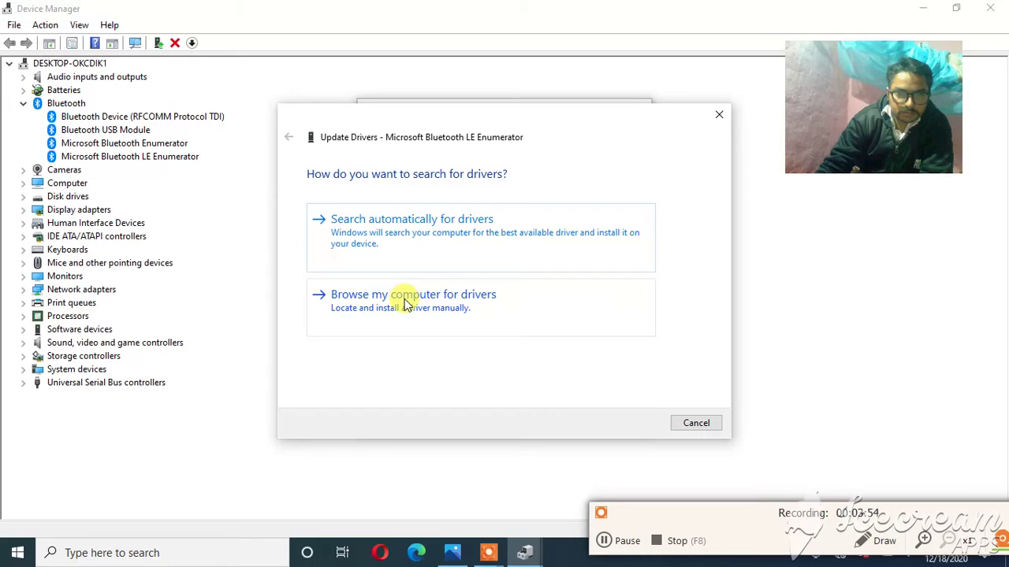
click(434, 230)
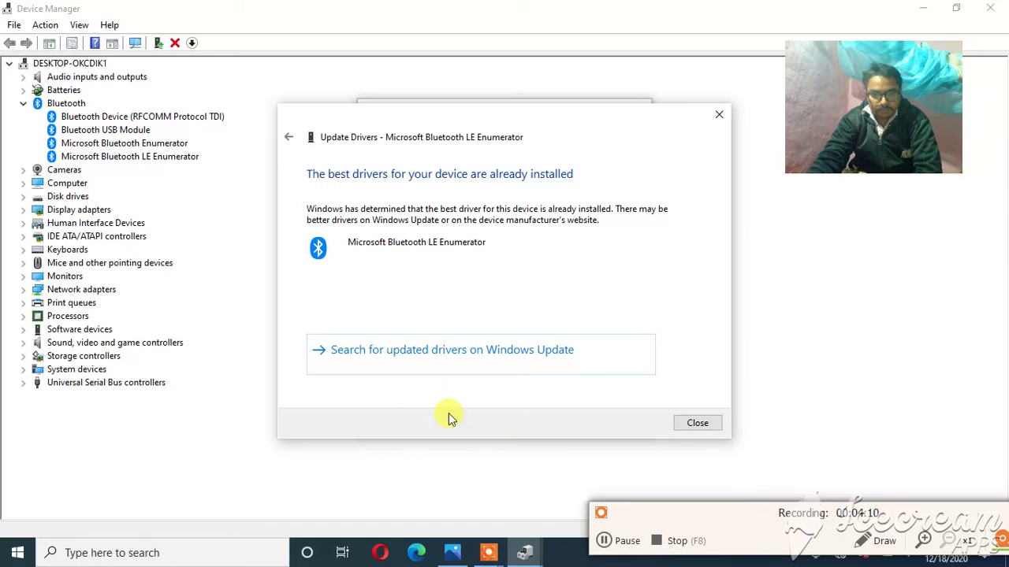
click(697, 425)
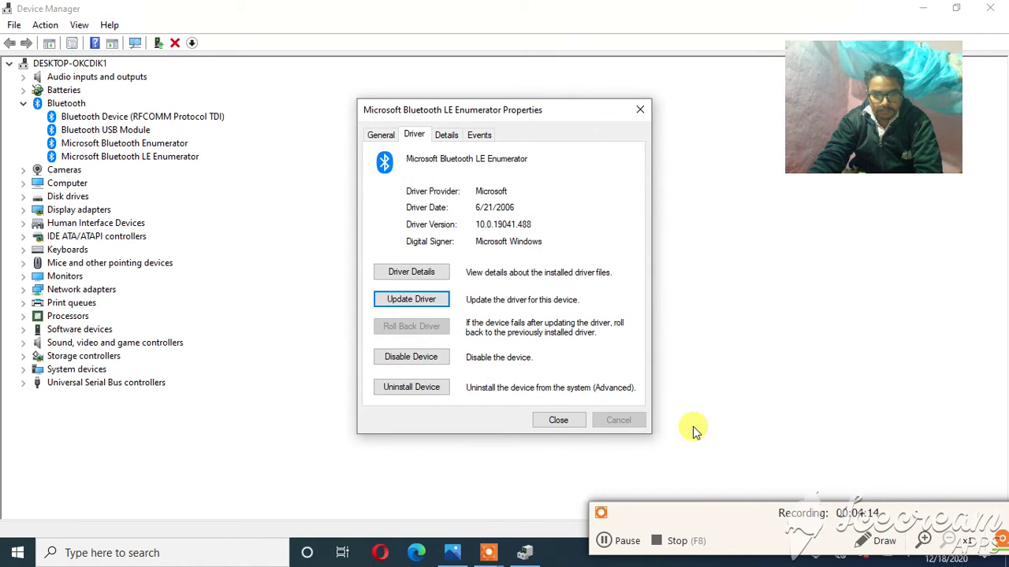
click(556, 421)
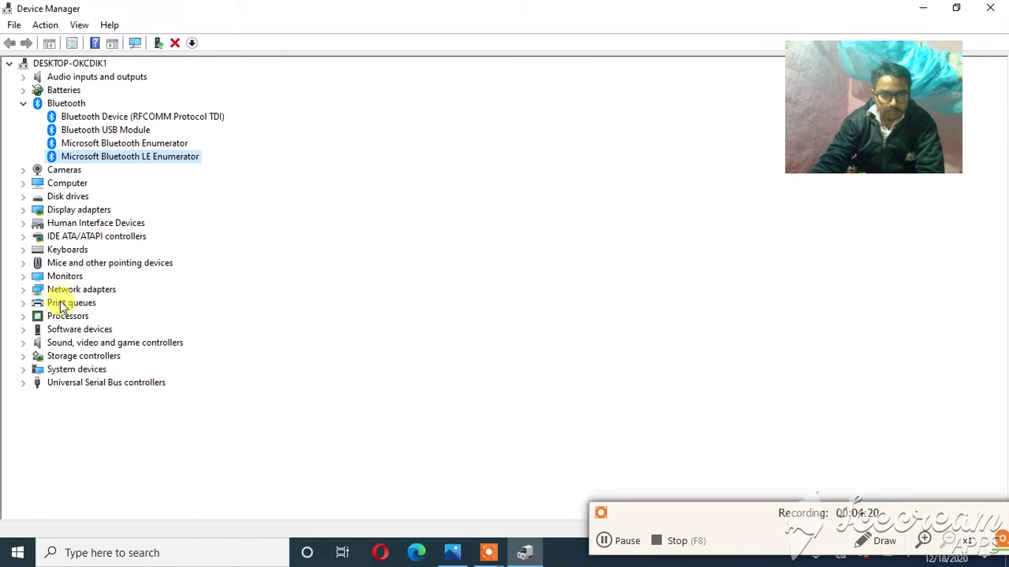
Run an automatic driver update for the Bluetooth USB Module from its properties.
click(105, 133)
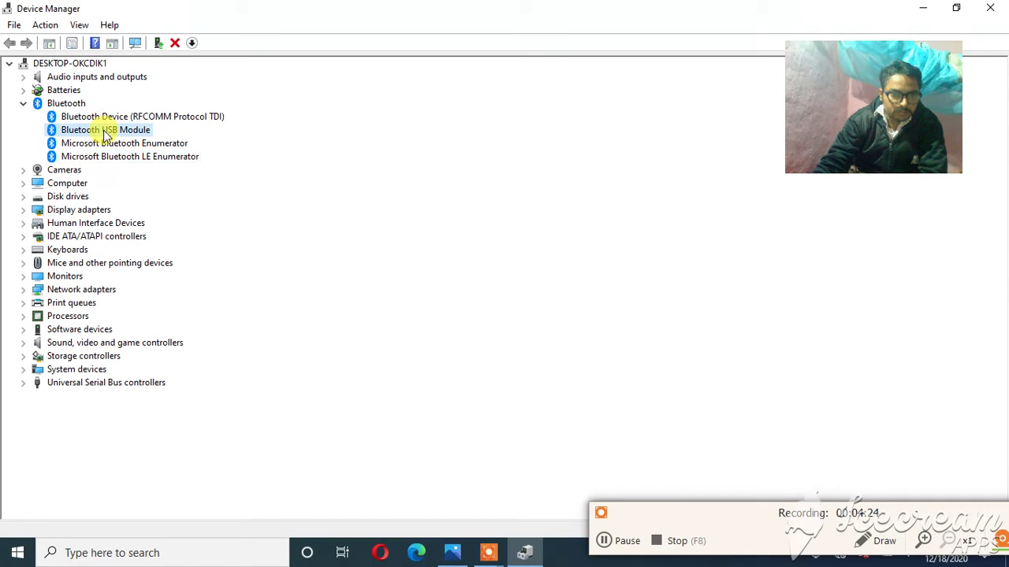
right_click(104, 134)
click(151, 216)
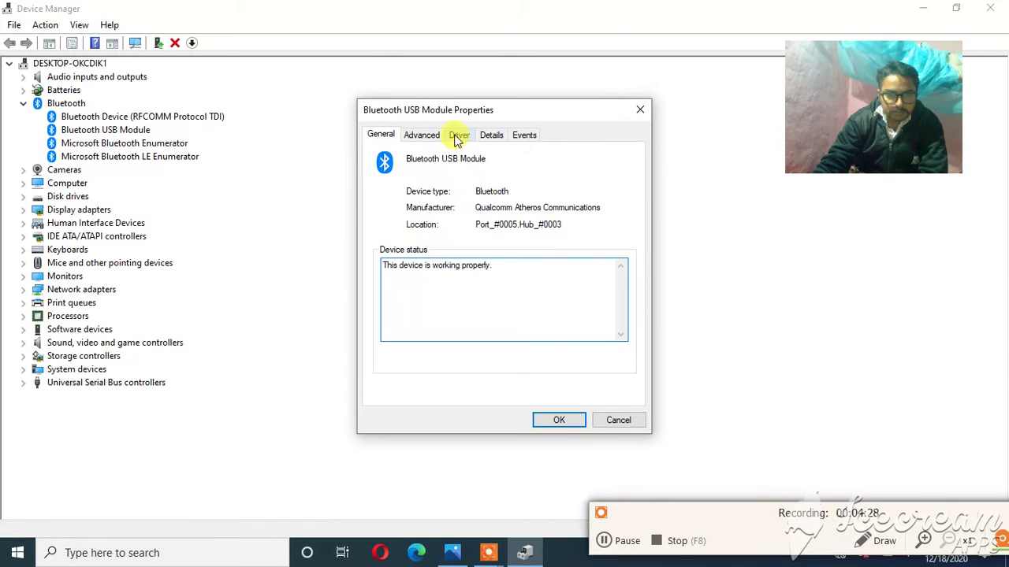
click(457, 137)
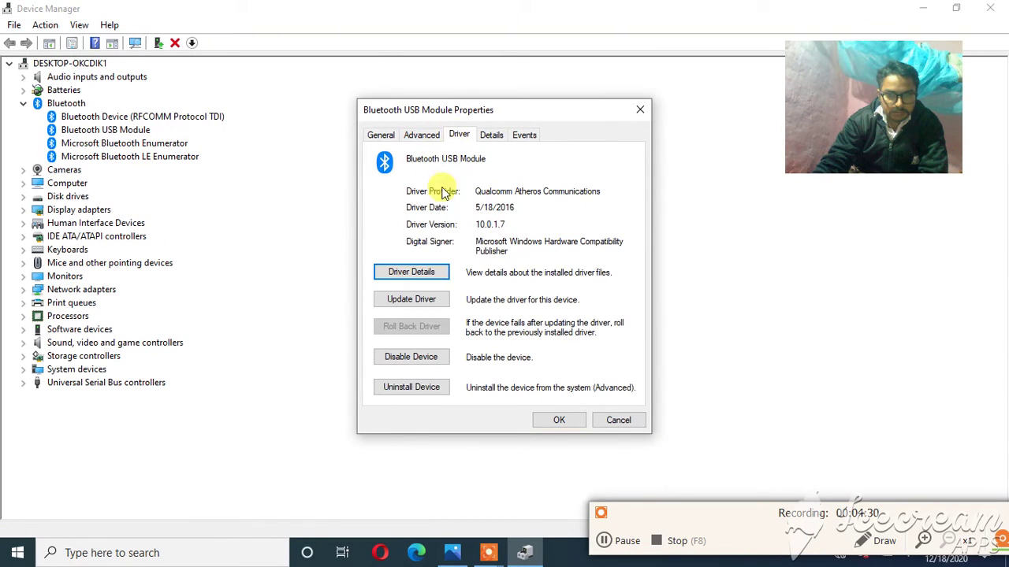
click(410, 298)
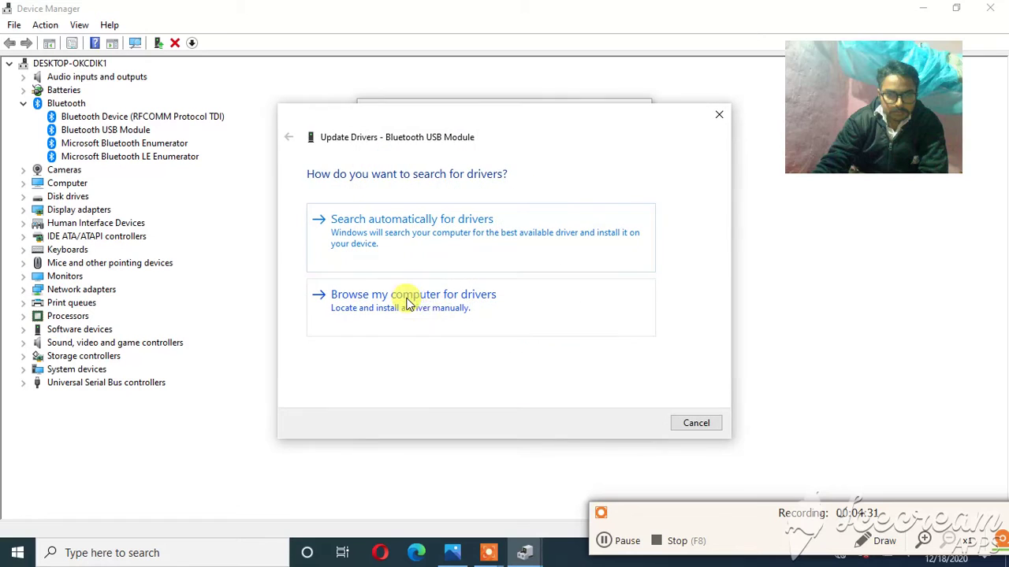
click(486, 225)
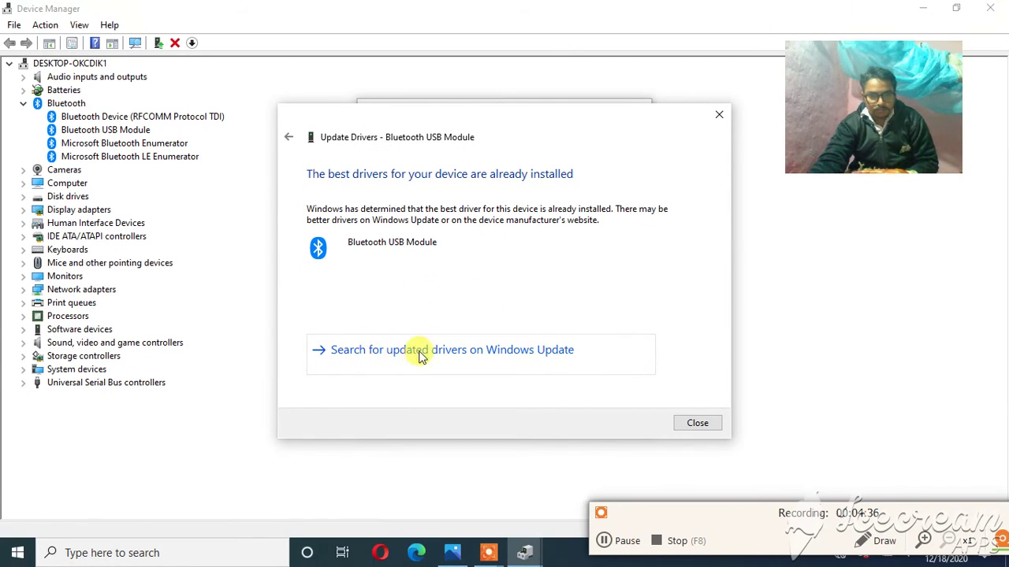
Look for updated Bluetooth USB Module drivers on Windows Update, then close Settings and the module's properties.
click(447, 356)
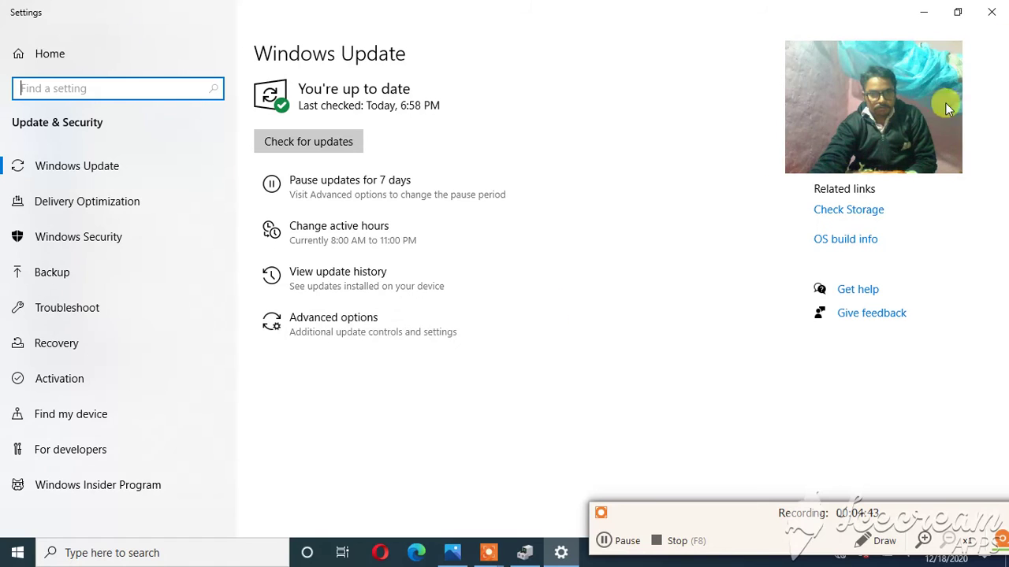
click(989, 13)
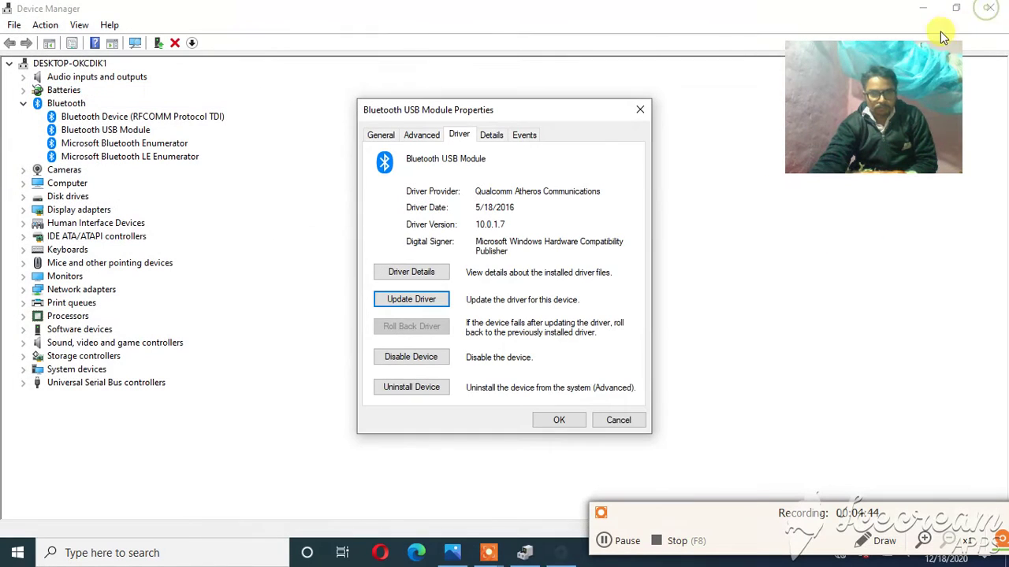
click(645, 108)
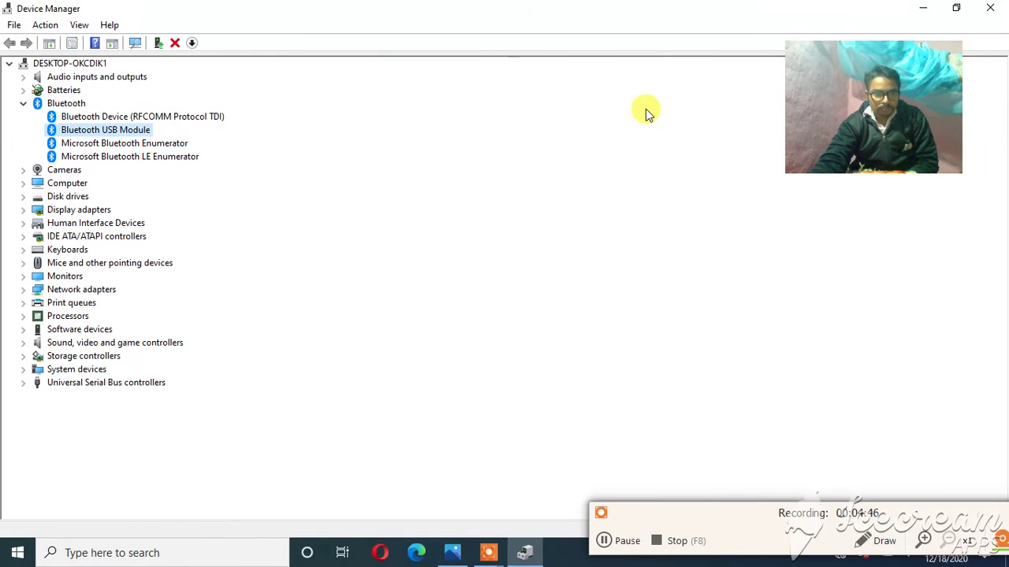
Run an automatic driver update for the Bluetooth Device (RFCOMM Protocol TDI) from its properties.
click(124, 118)
right_click(123, 118)
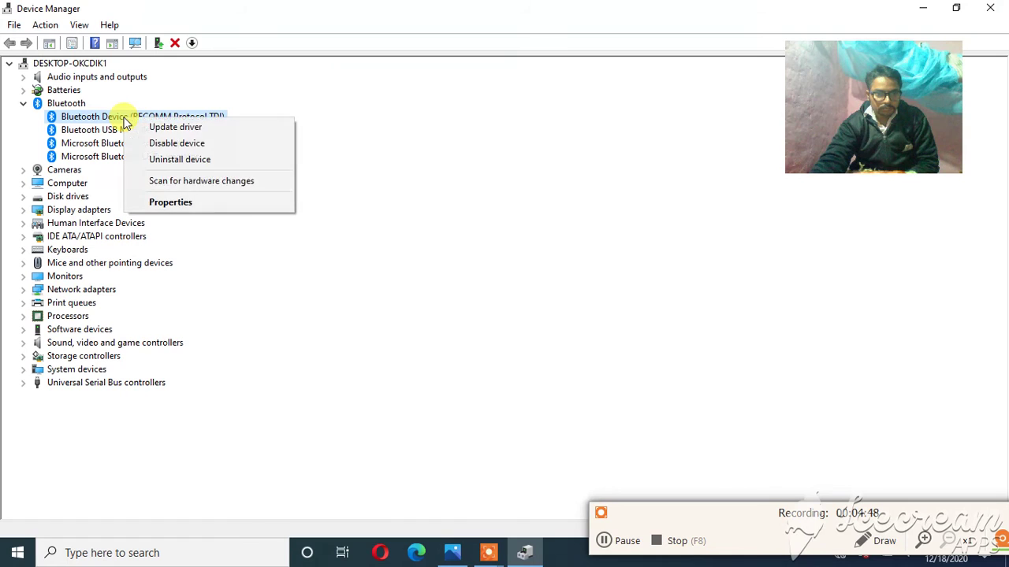
click(172, 202)
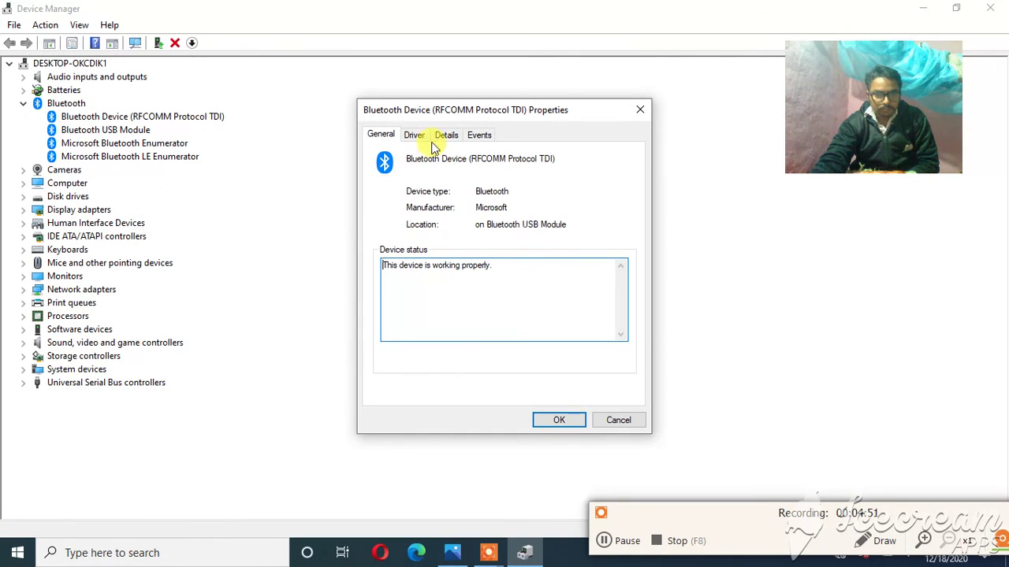
click(414, 136)
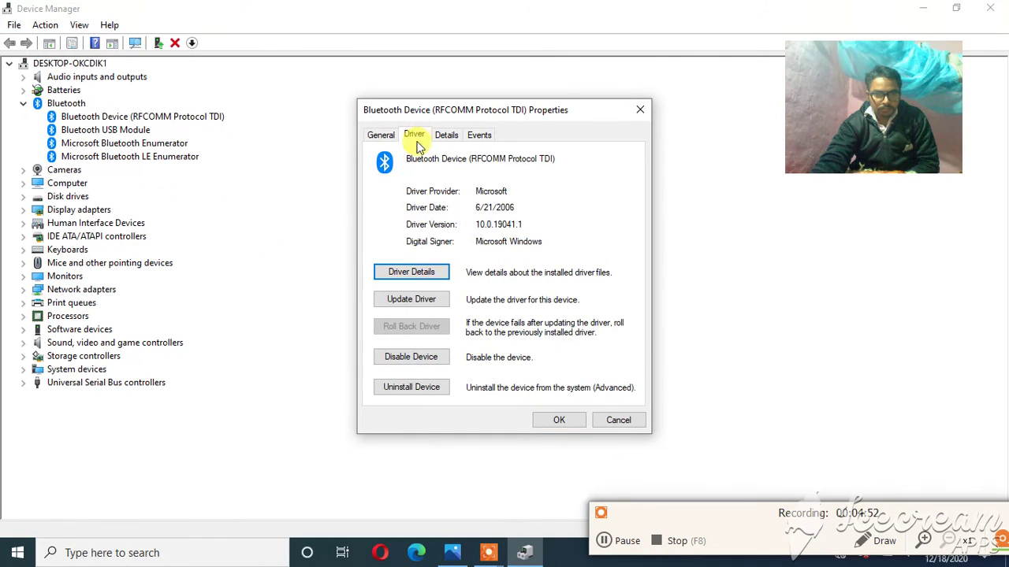
click(411, 300)
click(461, 235)
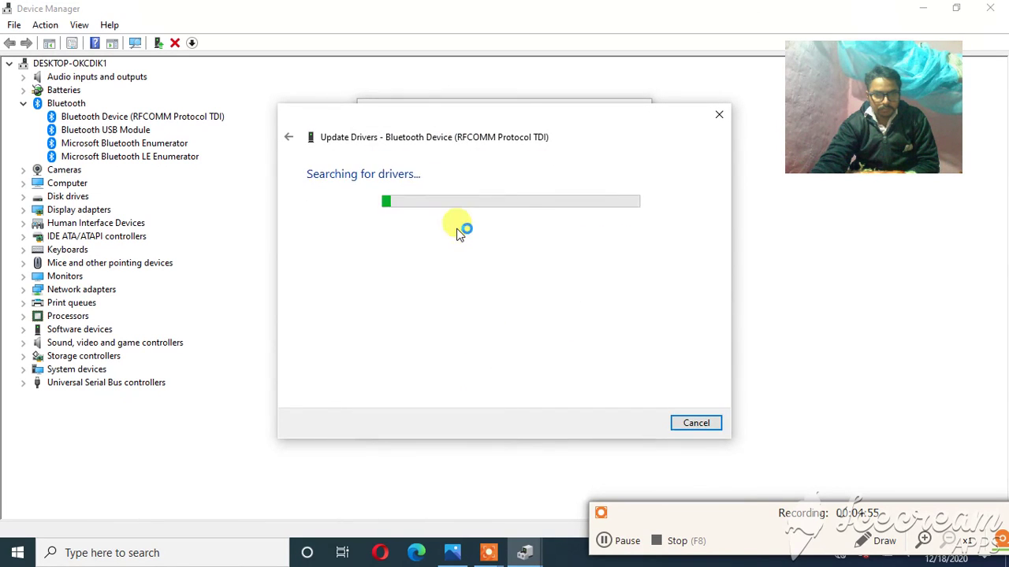